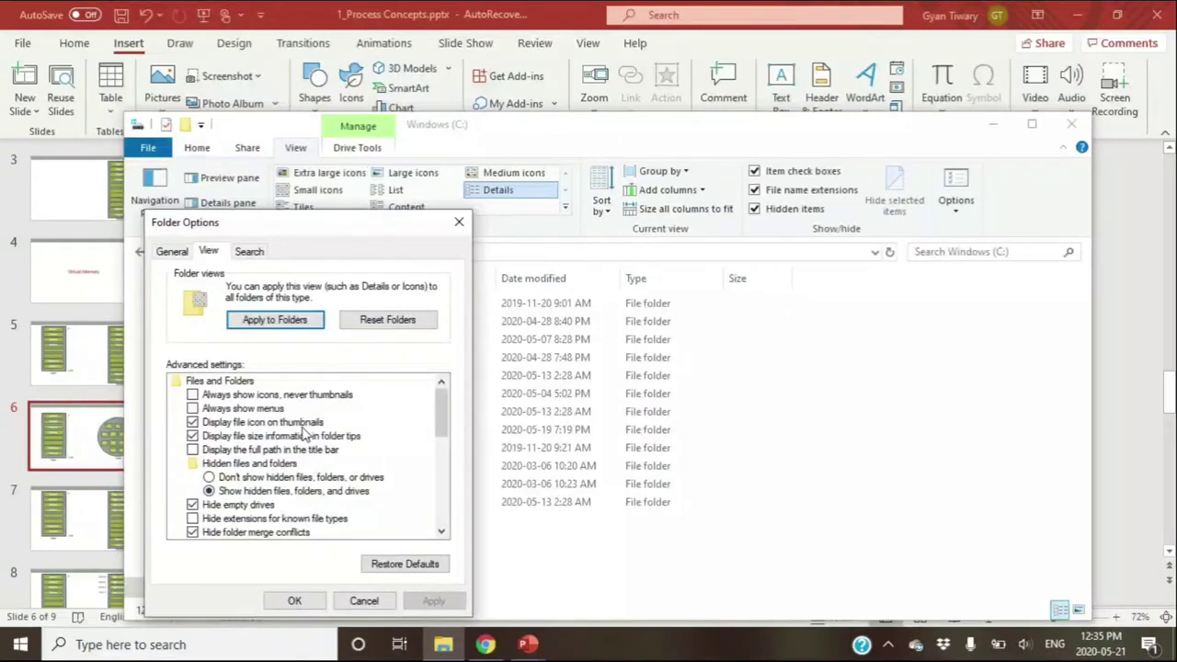
# - Turn off hiding of protected operating system files in the folder options, accept the warning and apply the change
pyautogui.scroll(-1, 304, 441)
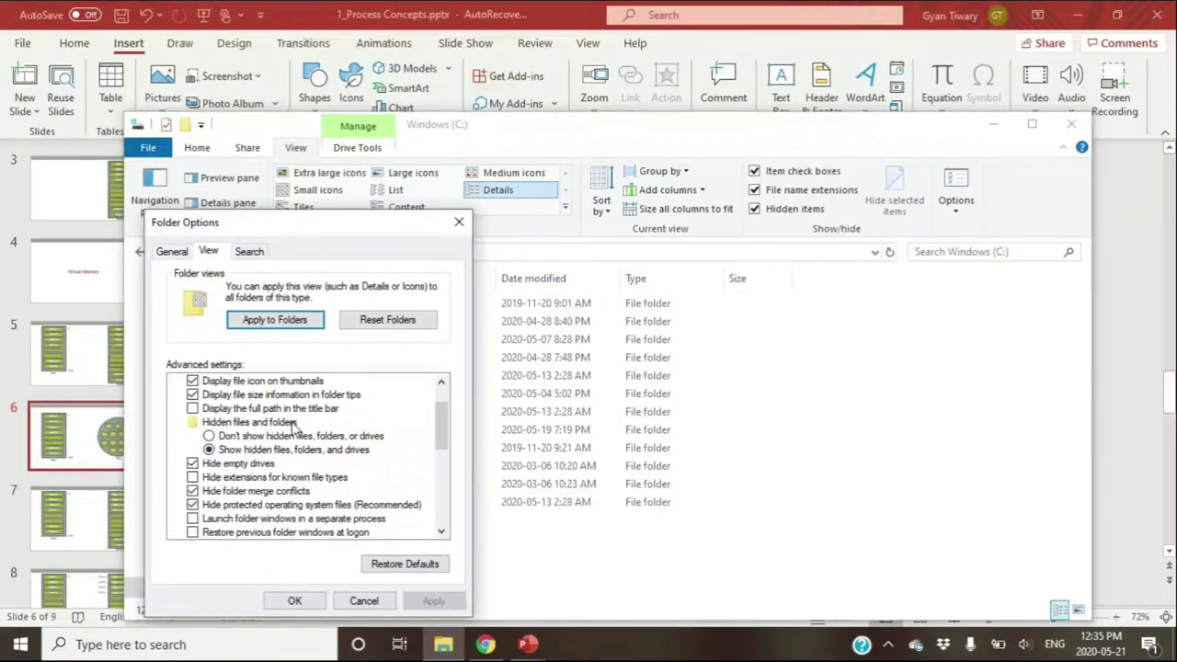
pyautogui.scroll(-1, 293, 424)
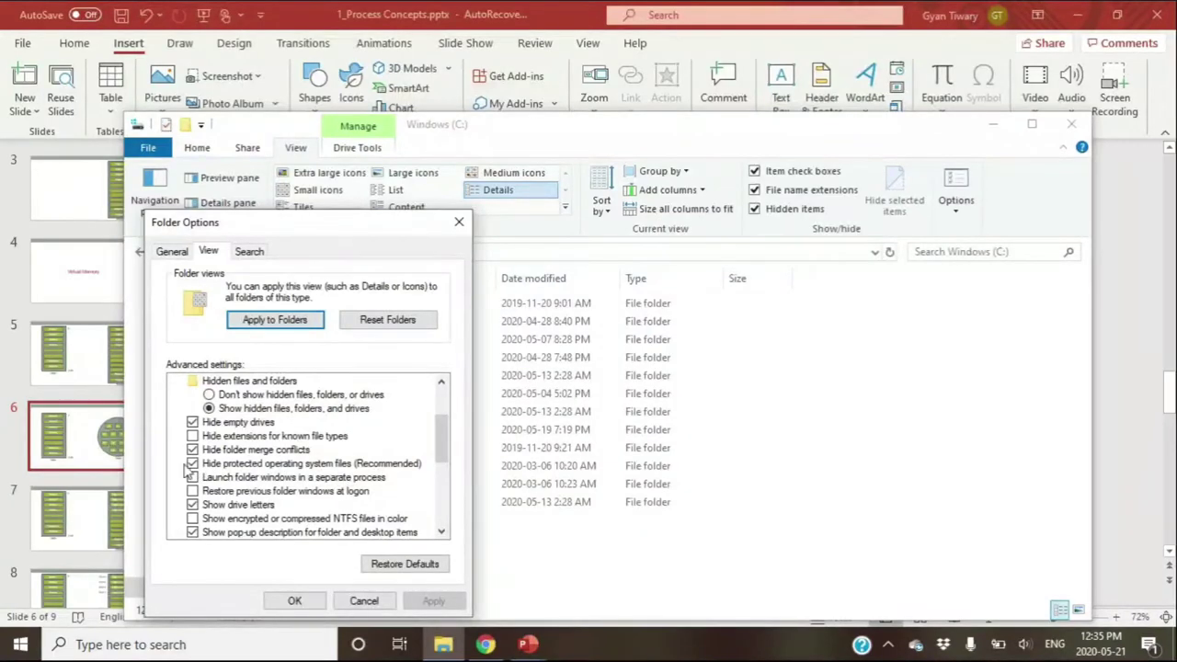
pyautogui.click(192, 465)
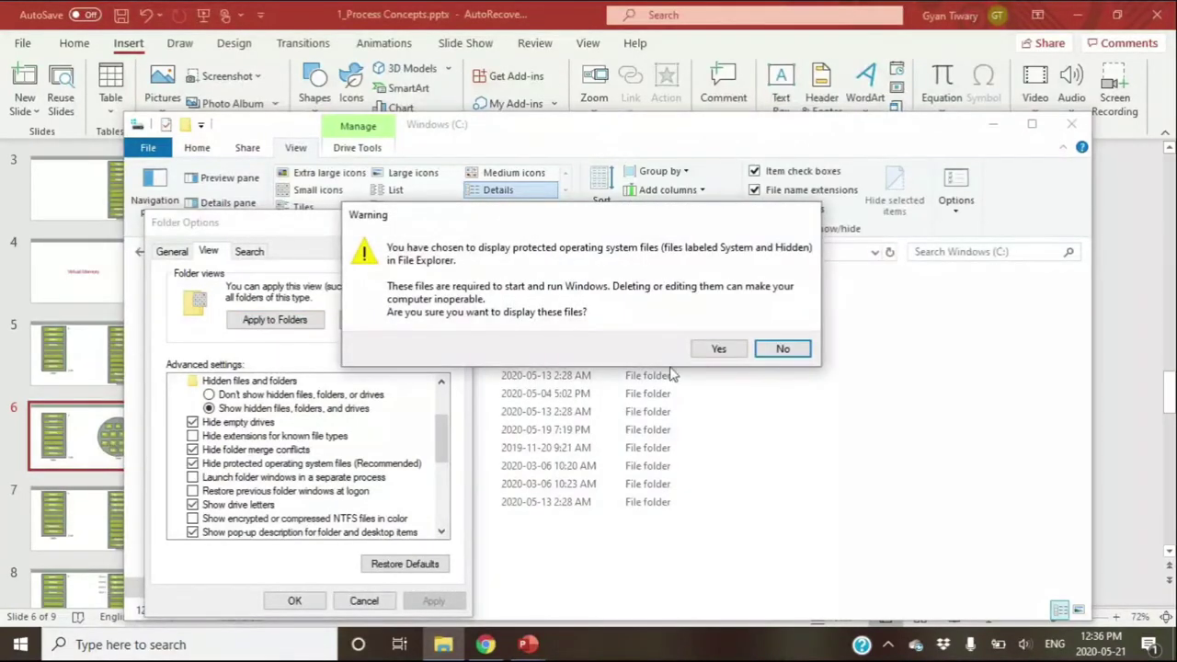
pyautogui.click(716, 350)
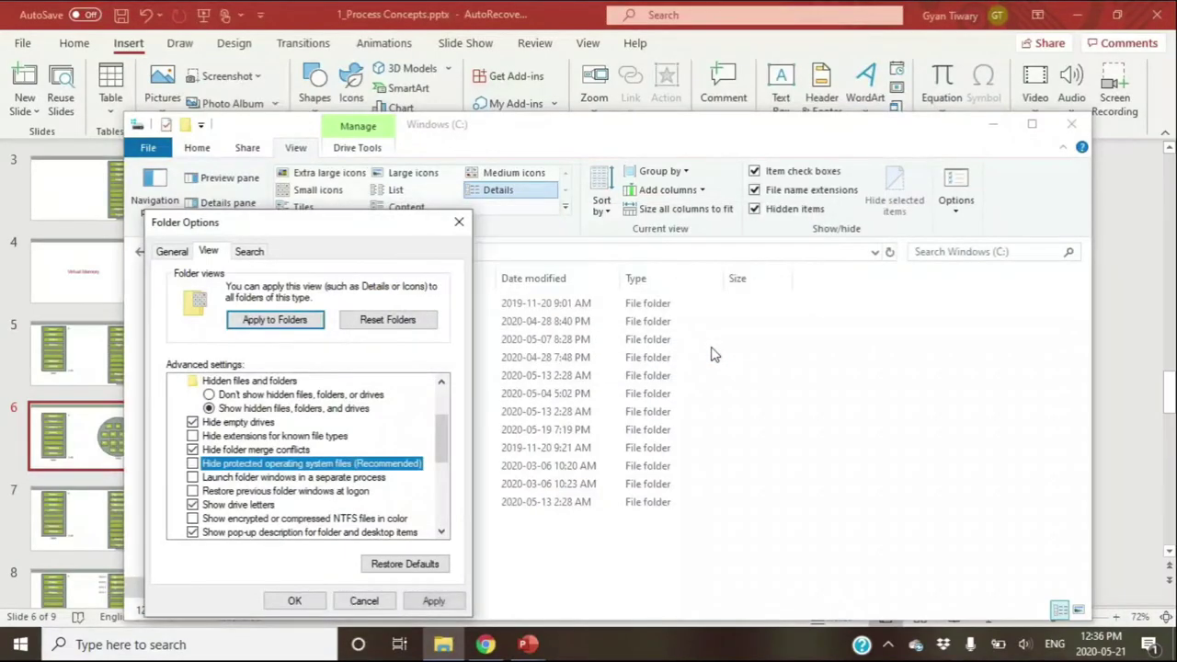
pyautogui.click(433, 600)
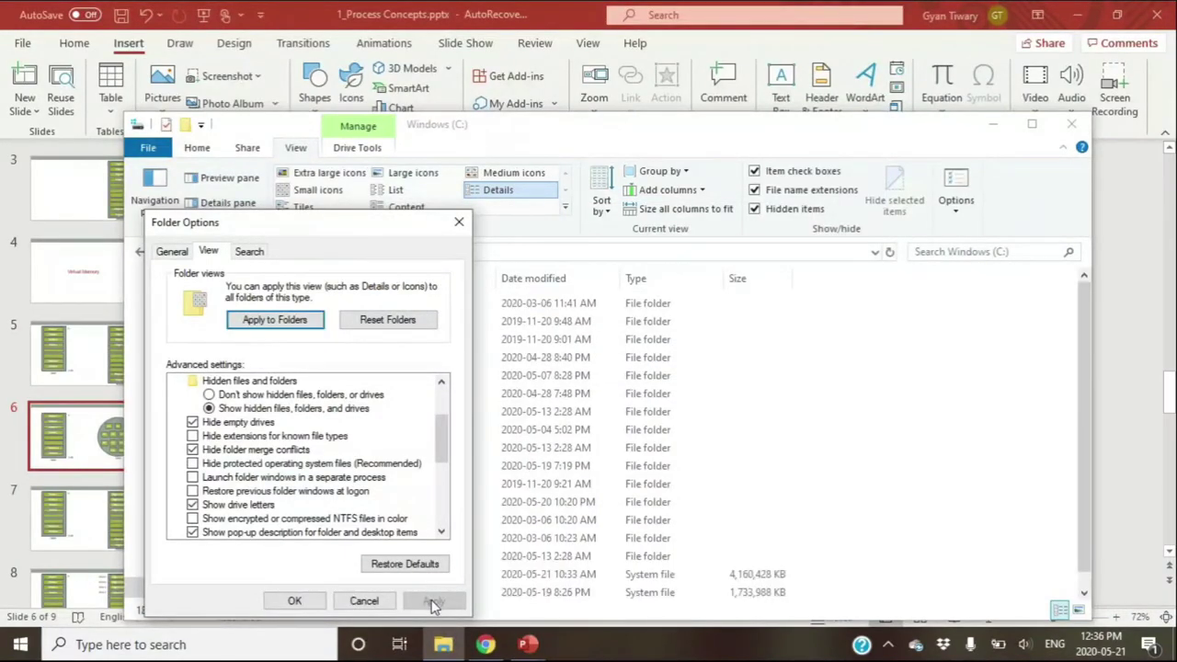
pyautogui.click(295, 601)
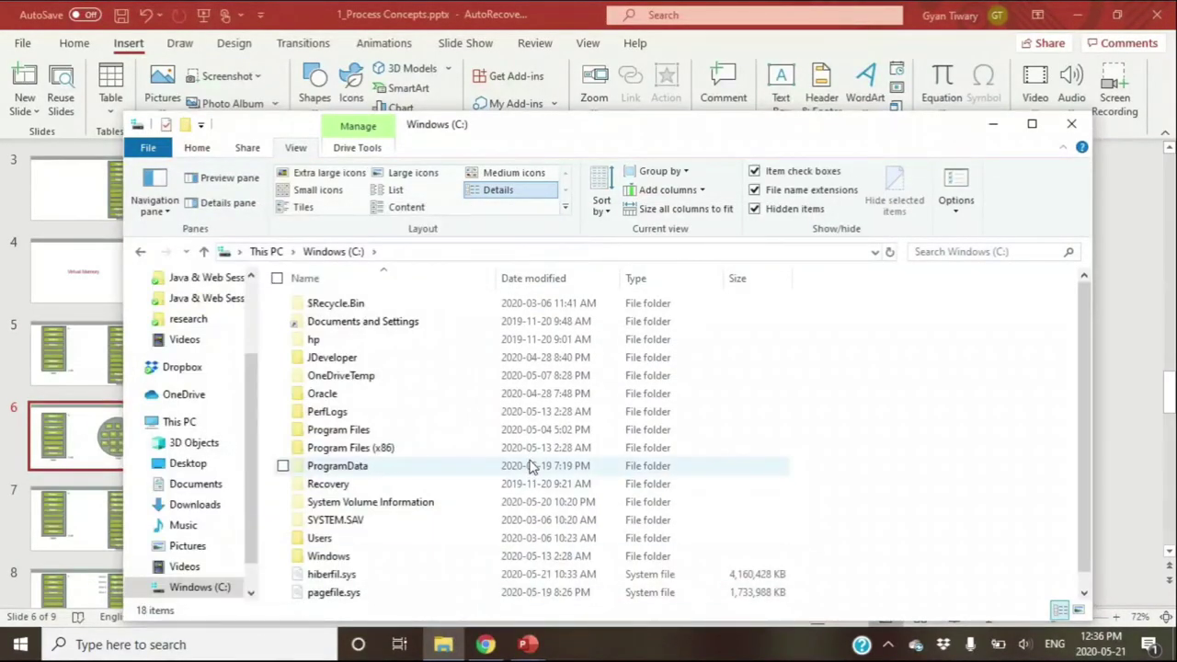
# - Maximize the C: drive window and highlight hiberfil.sys, pagefile.sys and swapfile.sys together, clearing the selection at the end
pyautogui.scroll(-1, 526, 466)
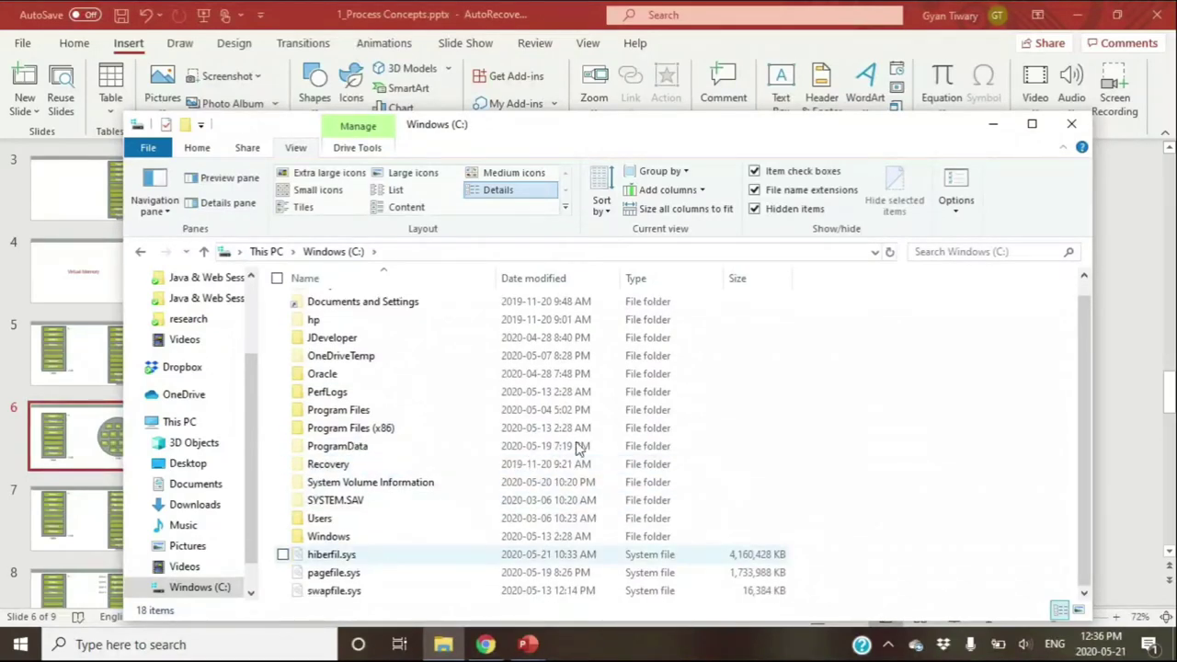
pyautogui.click(1031, 123)
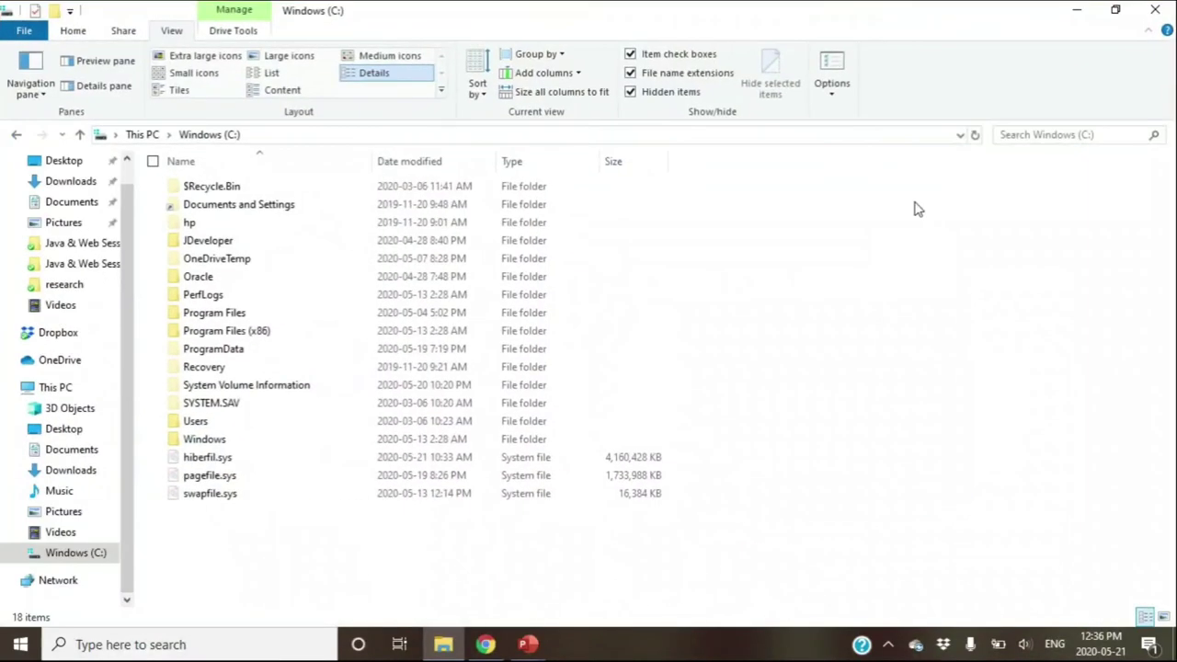
pyautogui.click(237, 457)
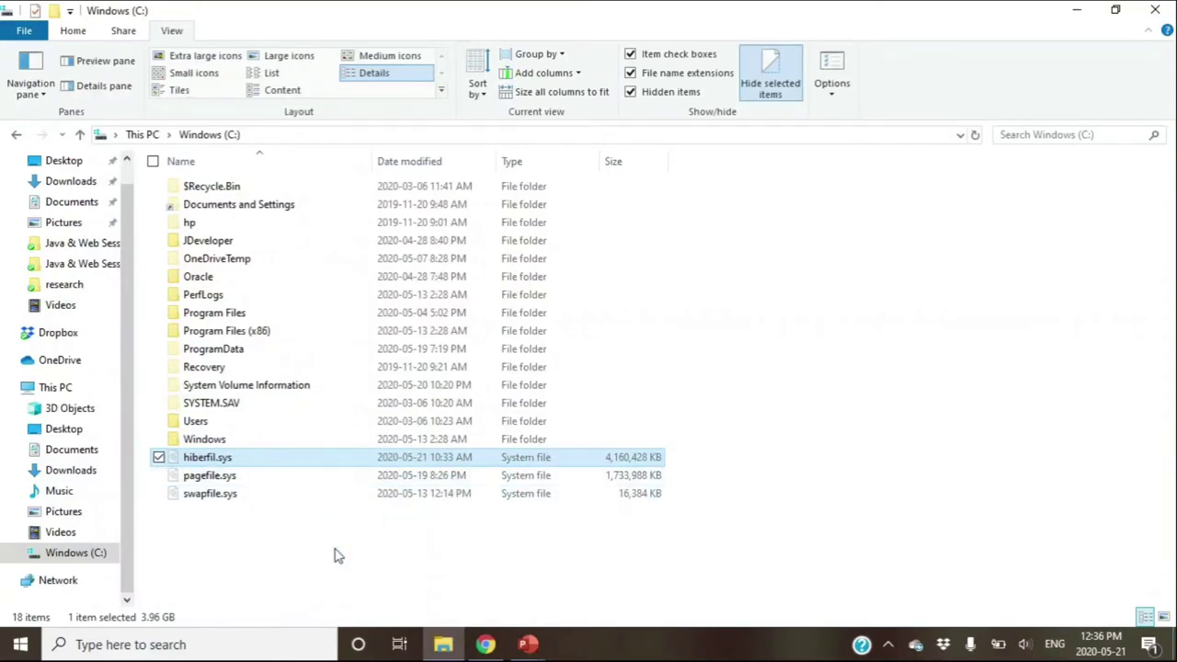
pyautogui.hotkey('shift', 'Down')
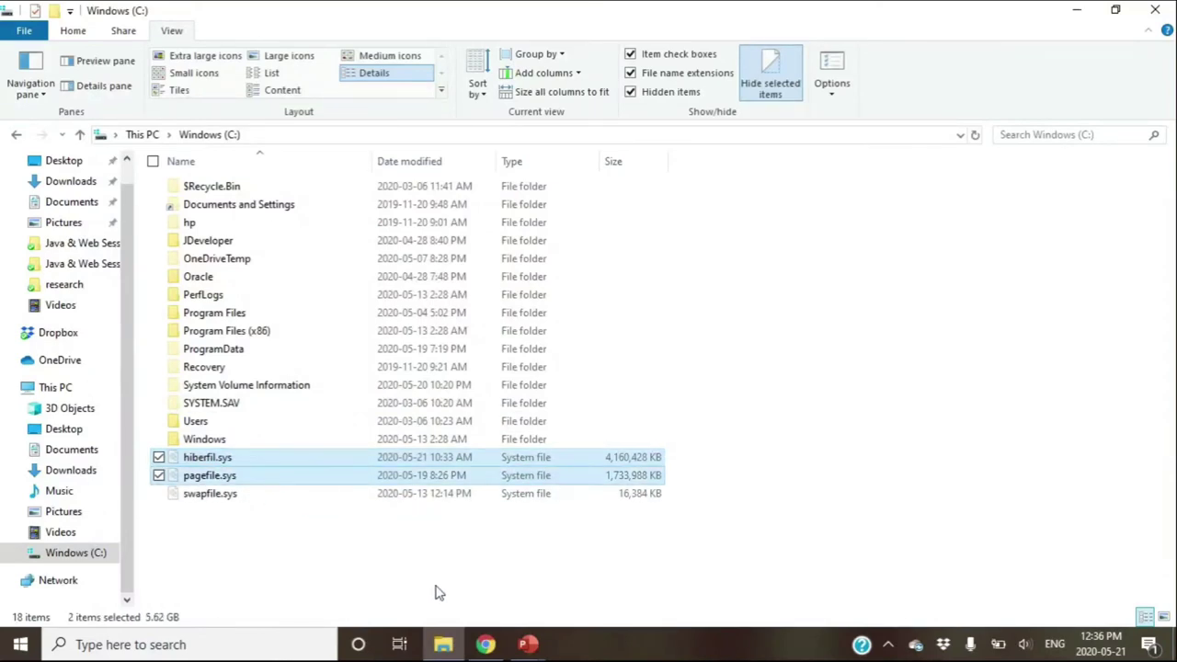
pyautogui.hotkey('shift', 'Down')
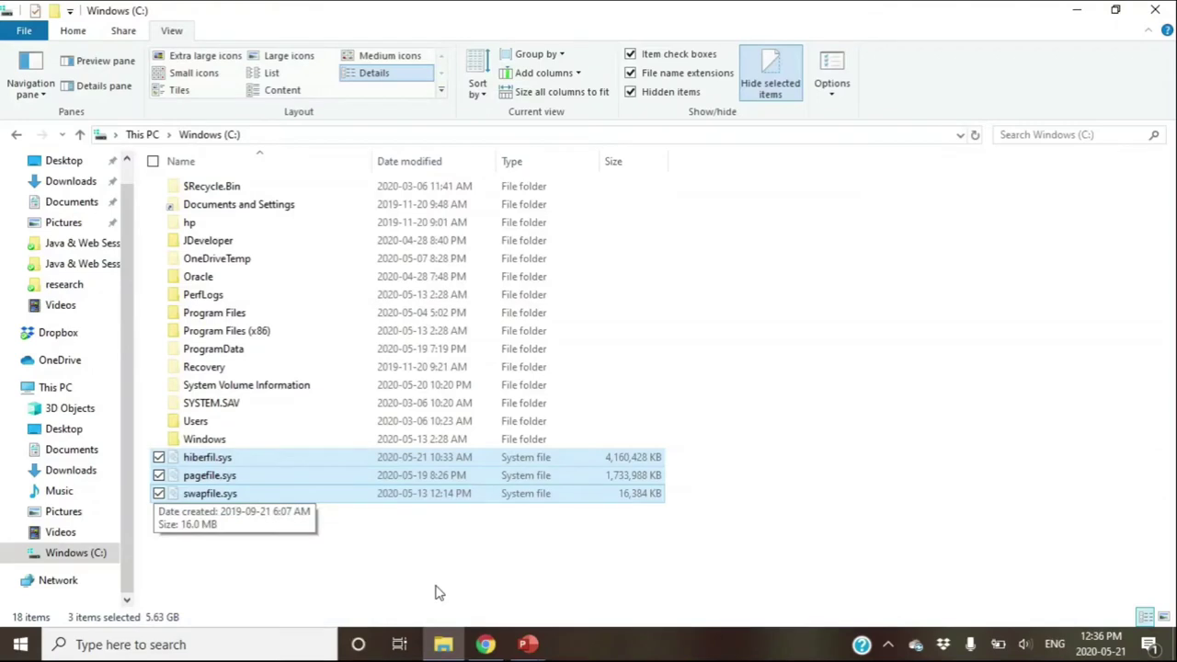
pyautogui.click(435, 592)
# - Select pagefile.sys, relate it to the RAM and disk diagram in the PowerPoint presentation, and return to File Explorer
pyautogui.click(236, 479)
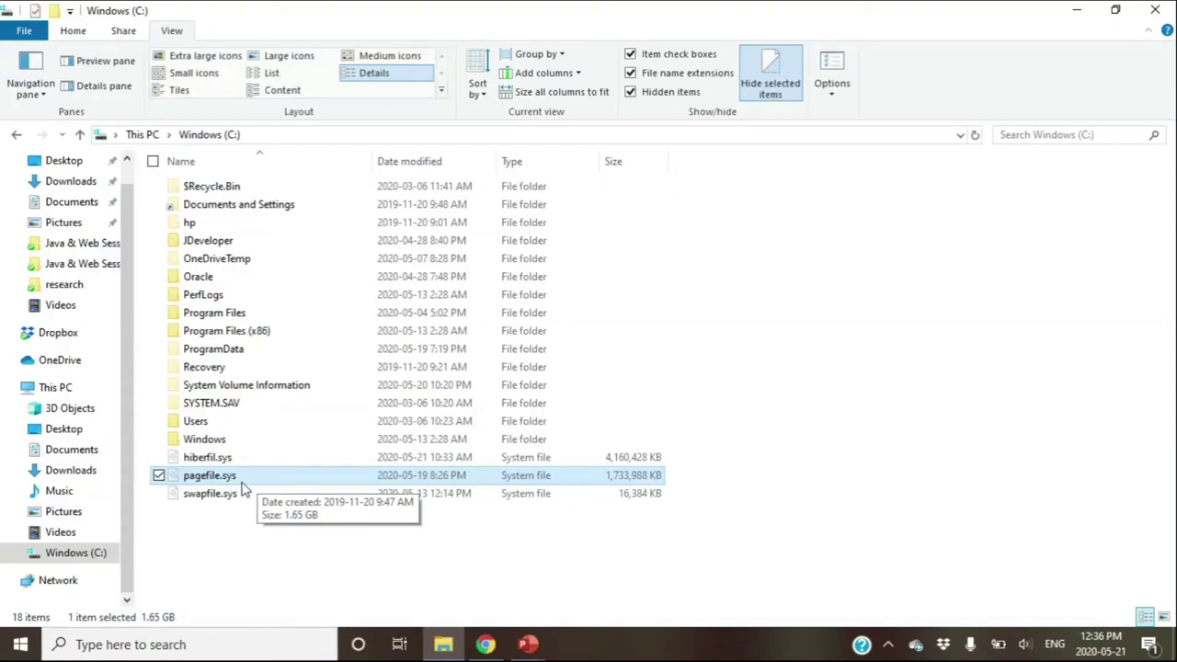
pyautogui.moveTo(527, 643)
pyautogui.click(631, 588)
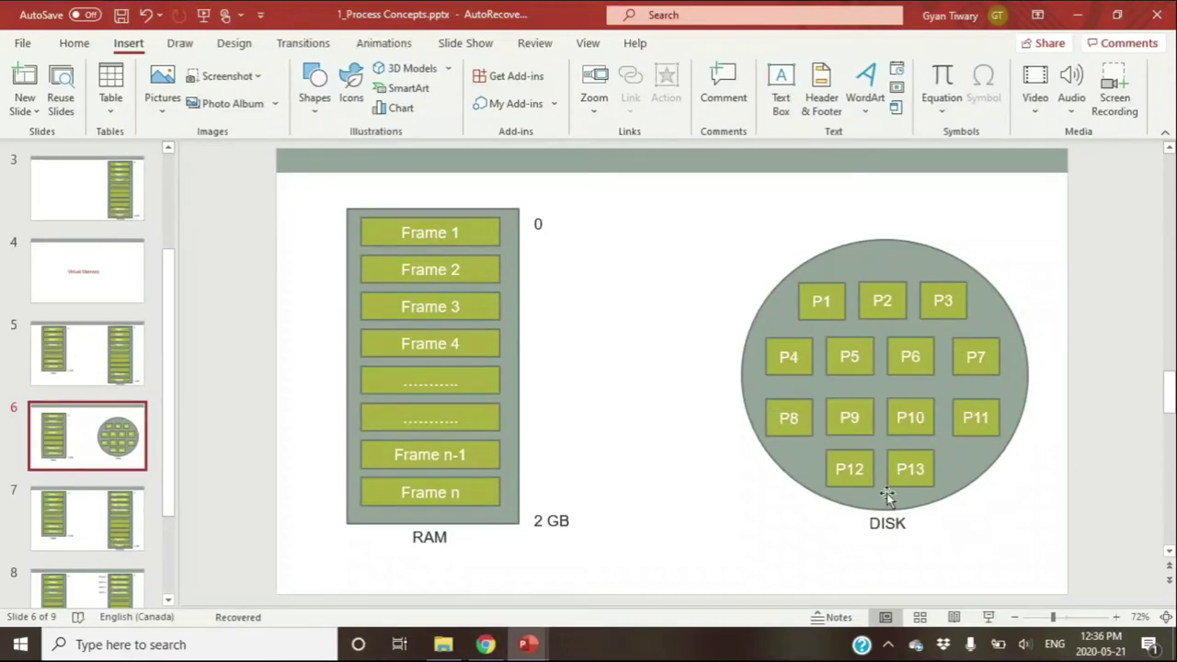
pyautogui.click(443, 643)
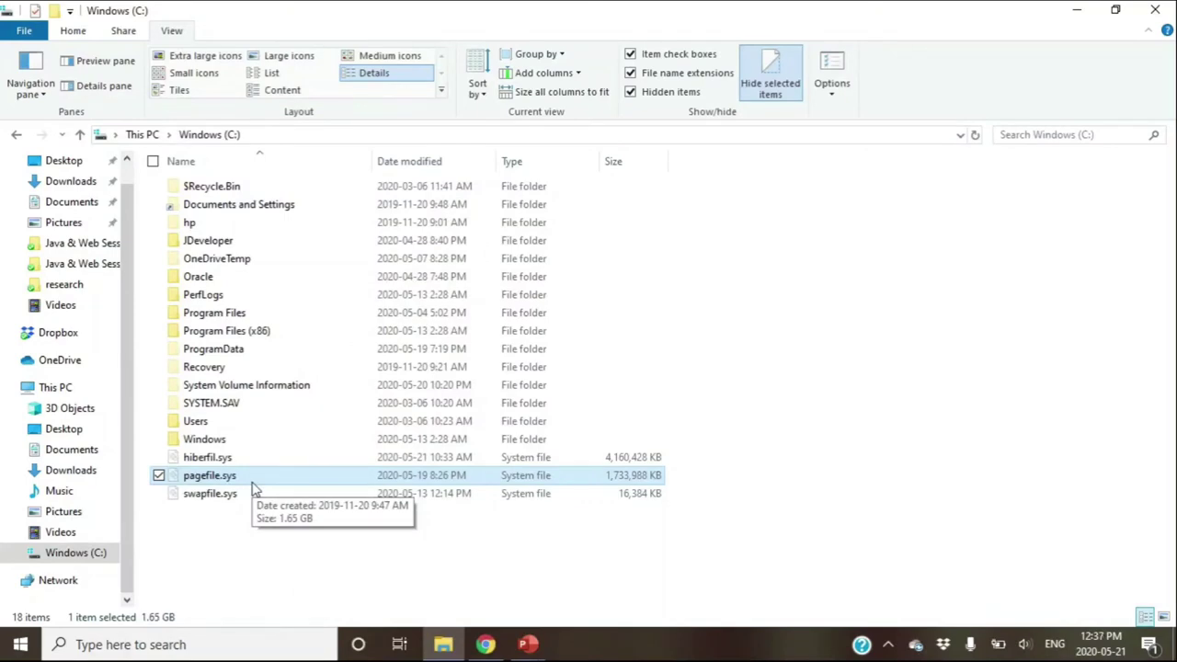
# - Check the size and size on disk in the properties of pagefile.sys, and close them with no file left selected
pyautogui.rightClick(589, 483)
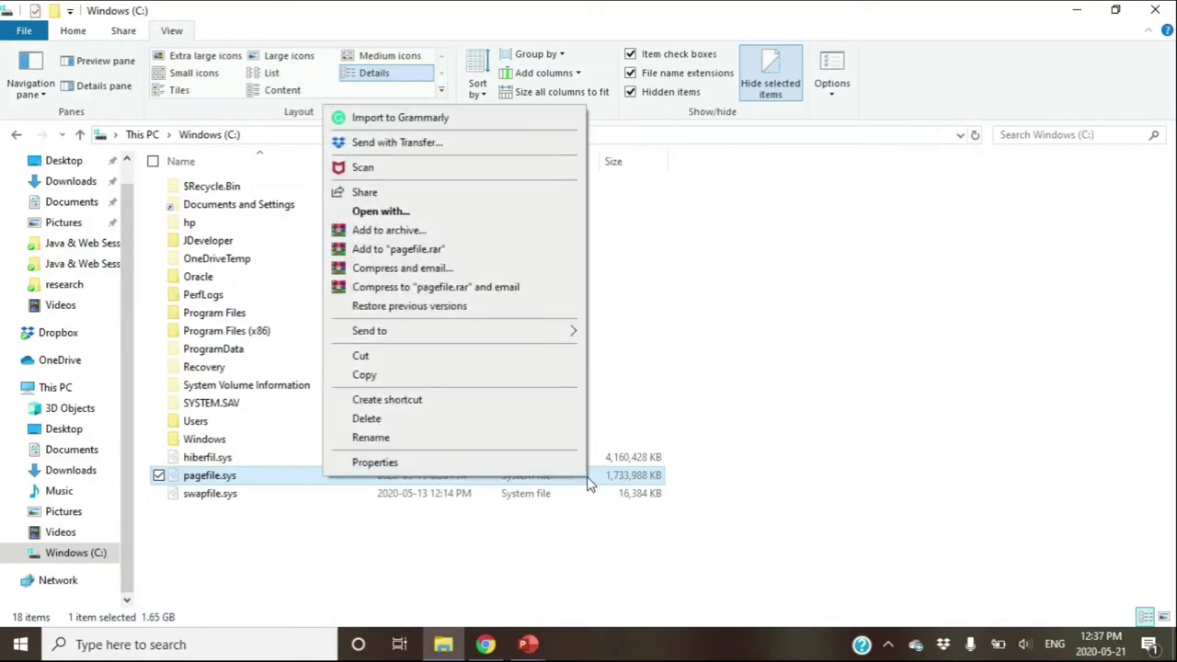
pyautogui.click(435, 465)
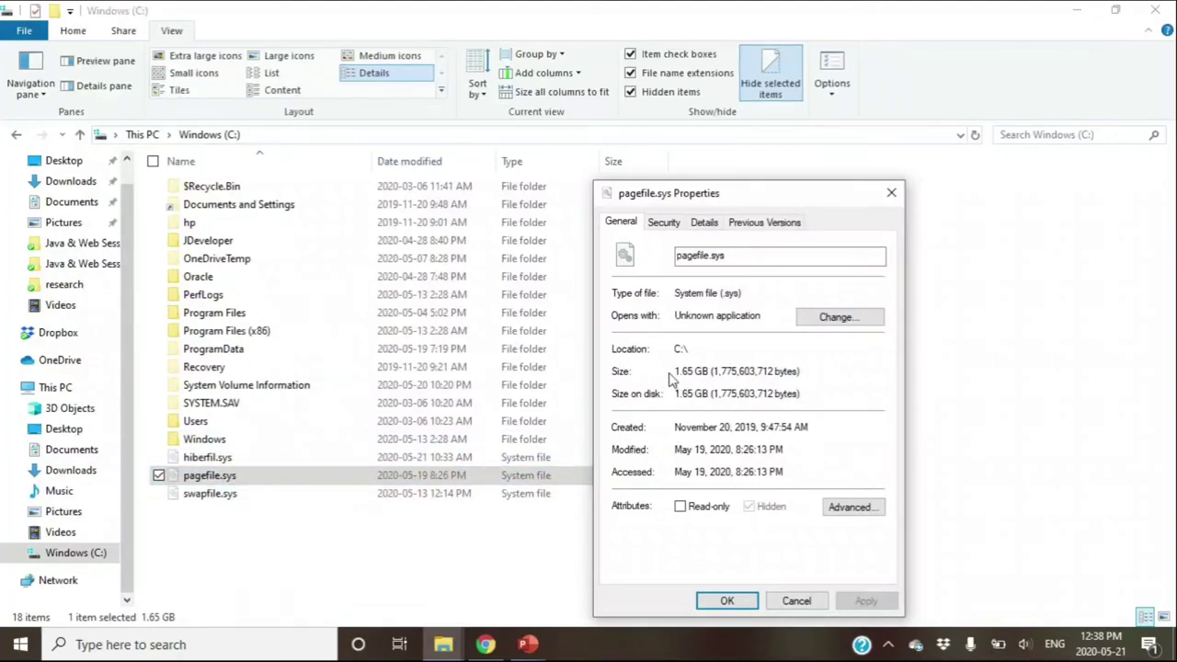
pyautogui.moveTo(676, 377); pyautogui.dragTo(794, 373)
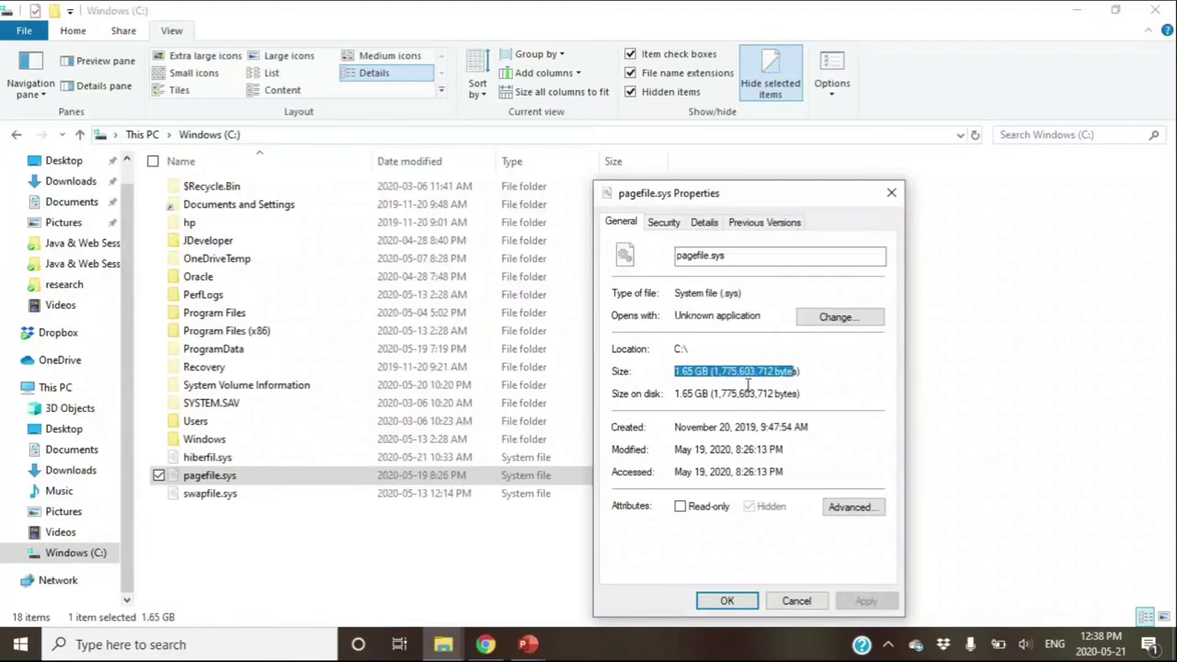
pyautogui.moveTo(676, 395); pyautogui.dragTo(837, 393)
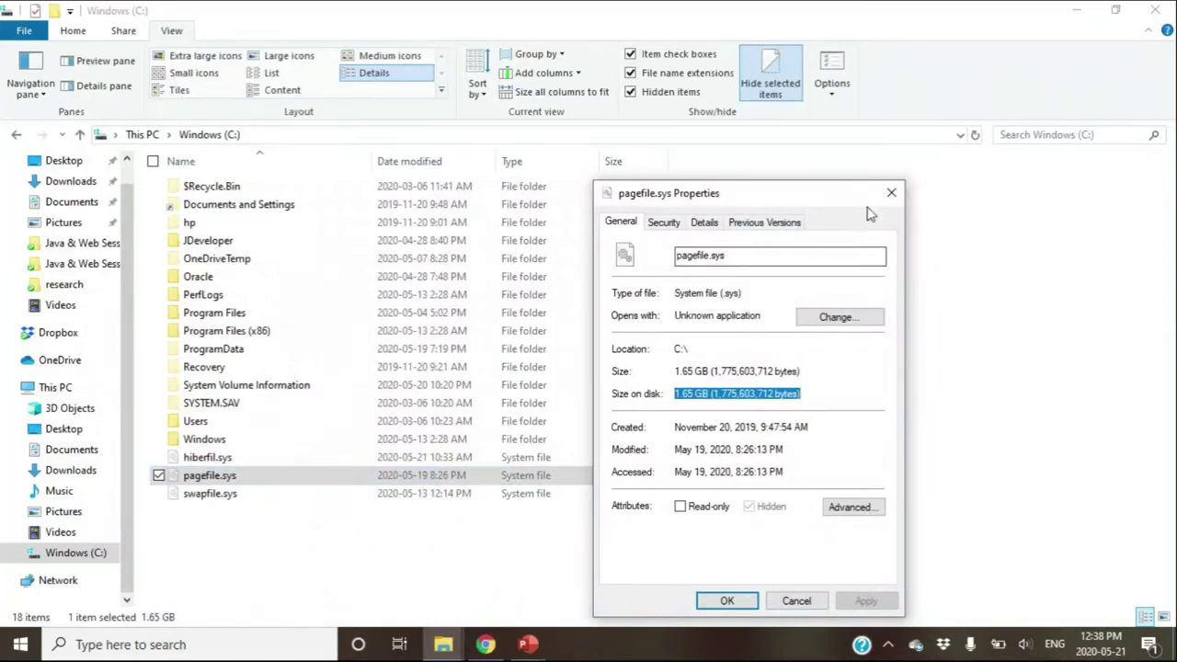
pyautogui.click(892, 193)
pyautogui.click(204, 550)
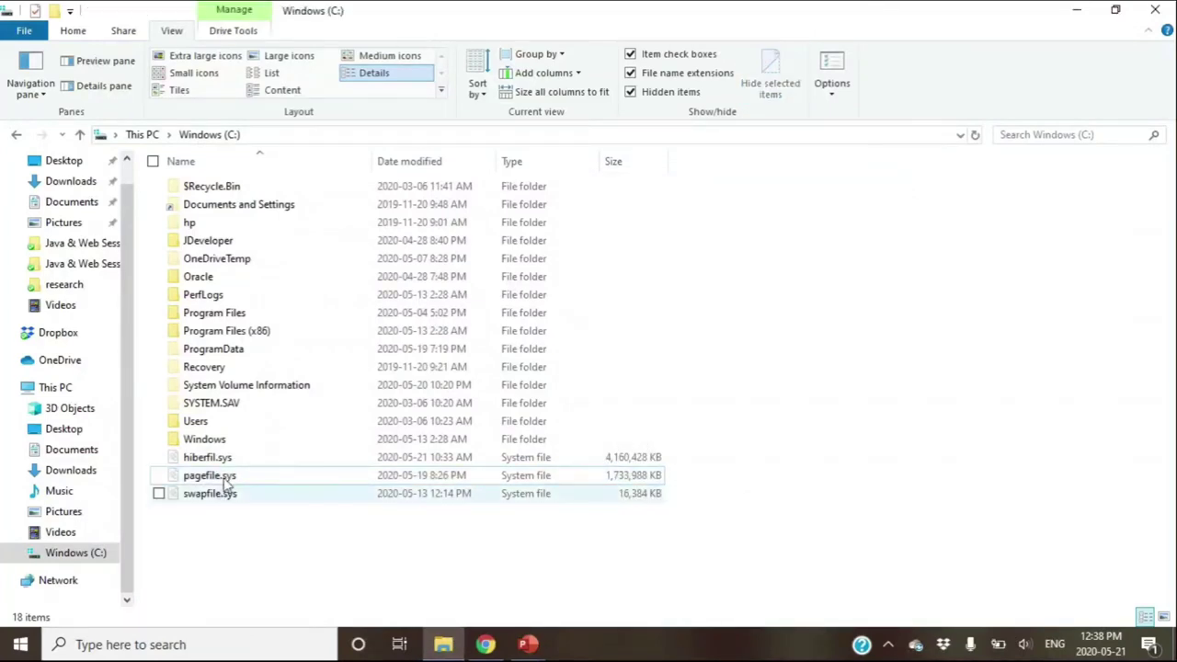
# - Highlight hiberfil.sys and swapfile.sys in turn to examine their entries, leaving nothing selected
pyautogui.click(229, 459)
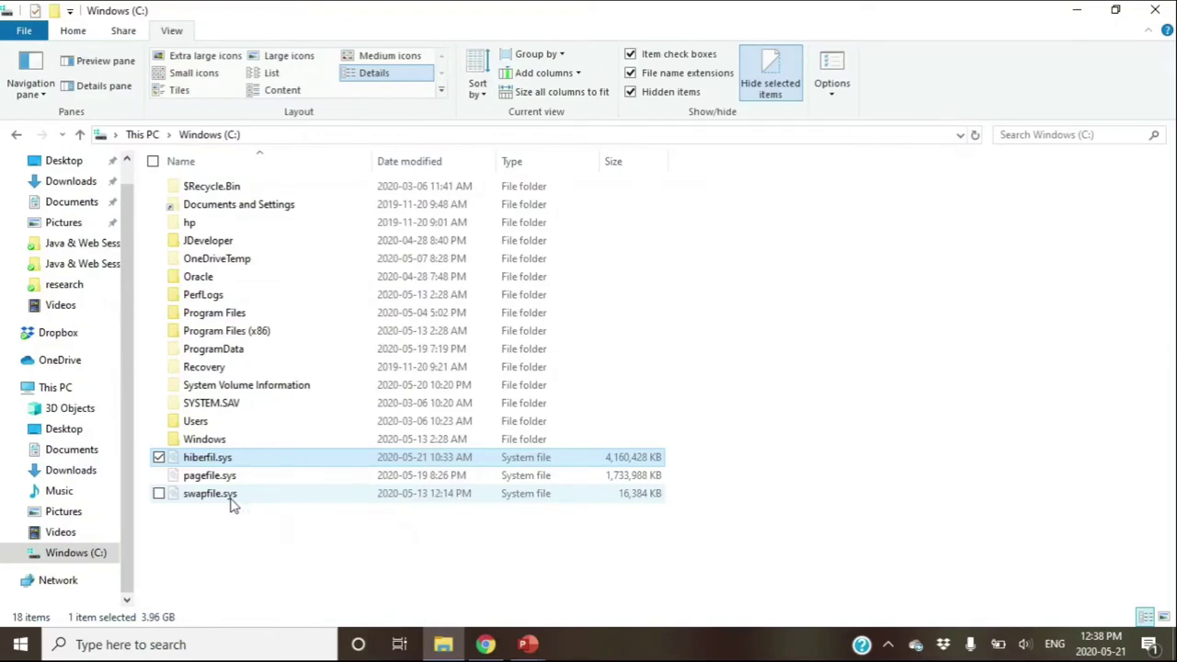
pyautogui.click(231, 497)
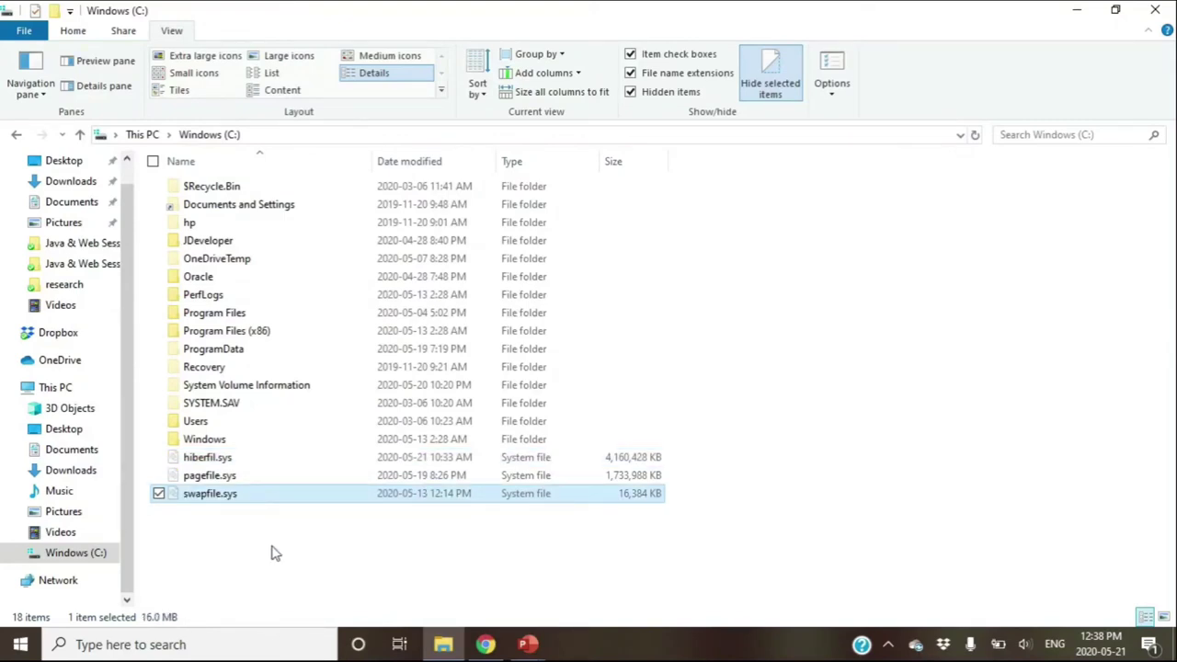
pyautogui.click(269, 552)
pyautogui.click(211, 505)
pyautogui.click(222, 533)
pyautogui.click(229, 502)
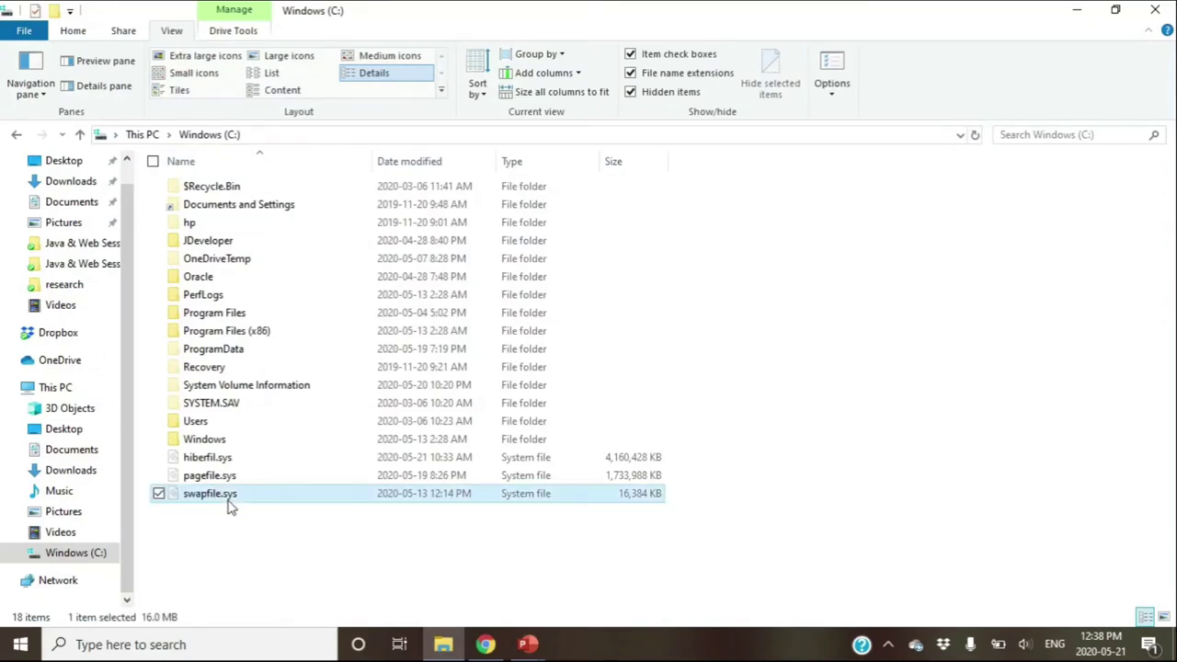
pyautogui.click(285, 531)
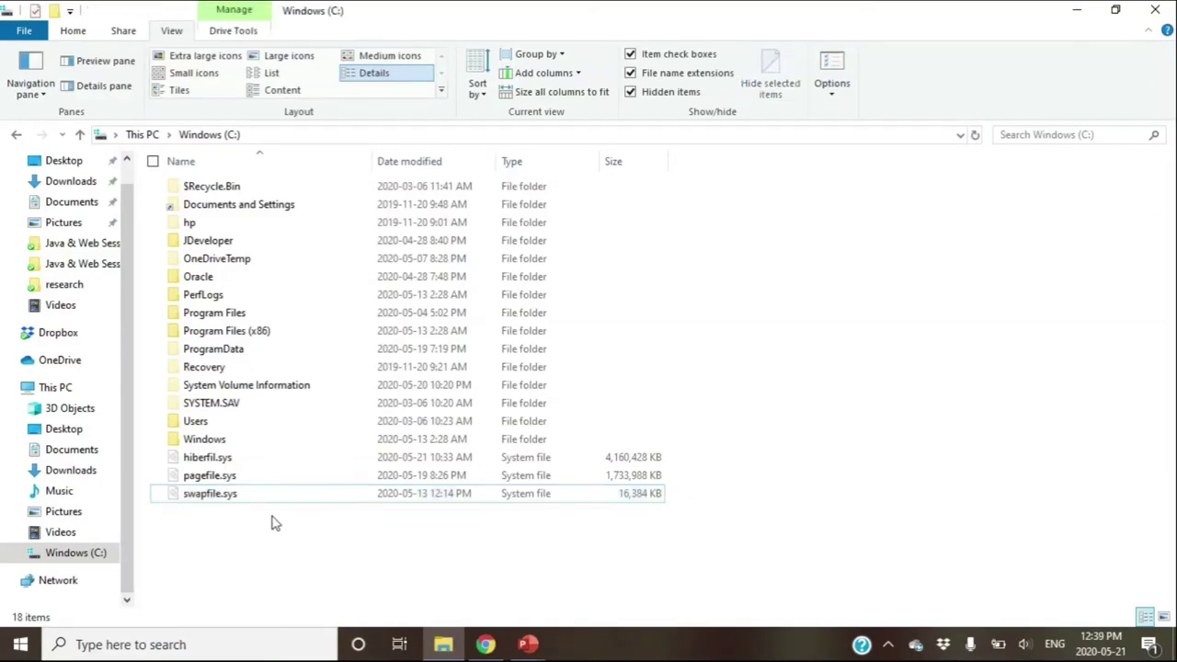
# - Compare the pagefile.sys and swapfile.sys entries by highlighting each alternately, leaving nothing selected
pyautogui.click(235, 480)
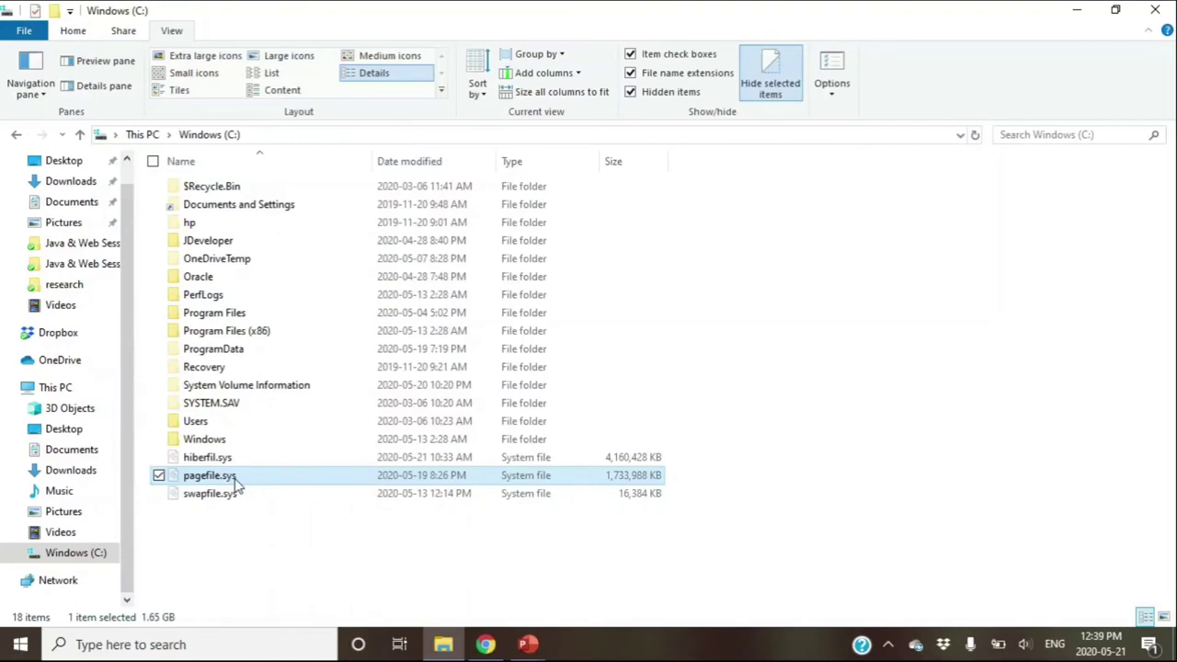
pyautogui.click(242, 495)
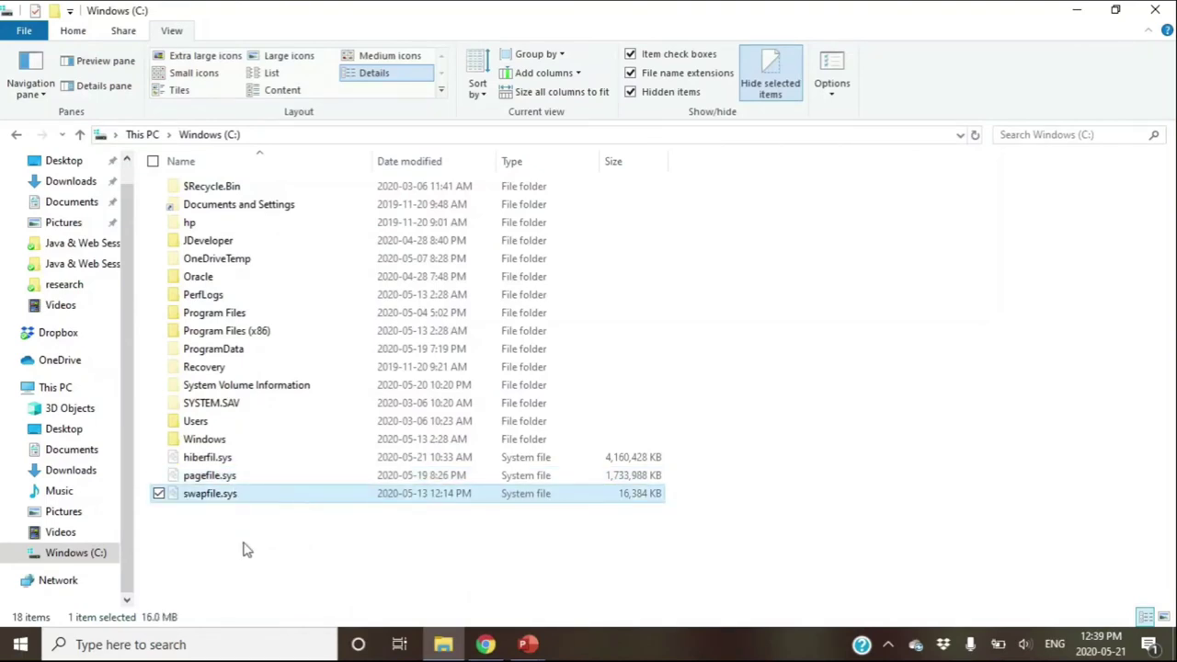
pyautogui.click(246, 549)
pyautogui.click(226, 481)
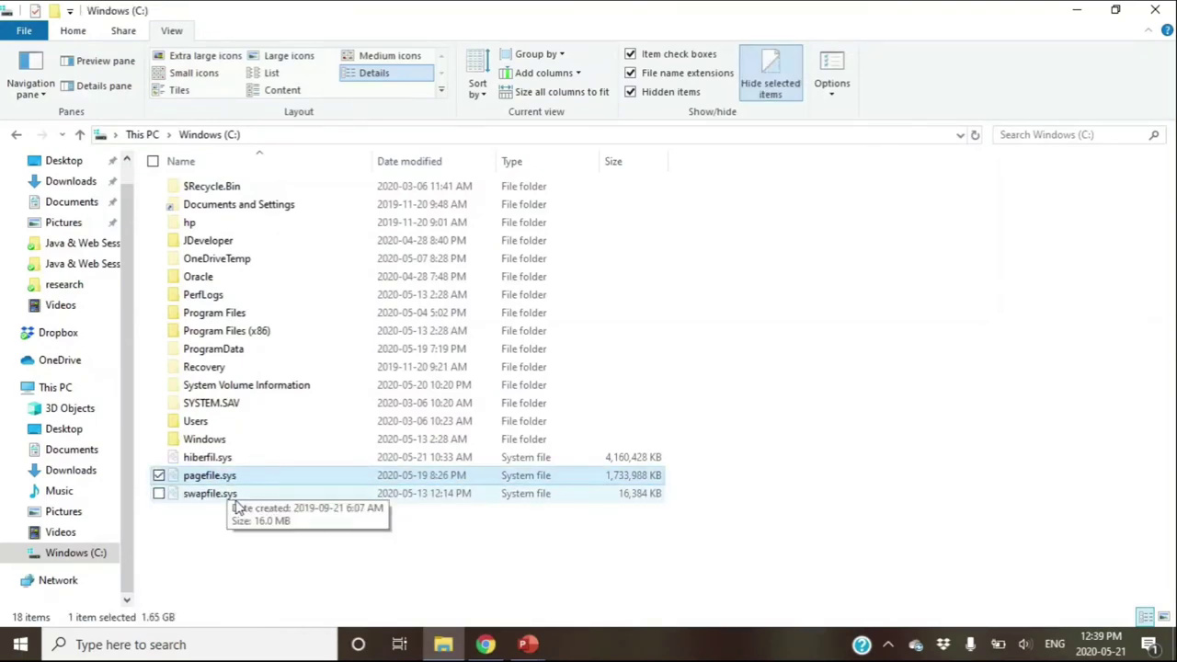
pyautogui.click(232, 497)
pyautogui.click(212, 555)
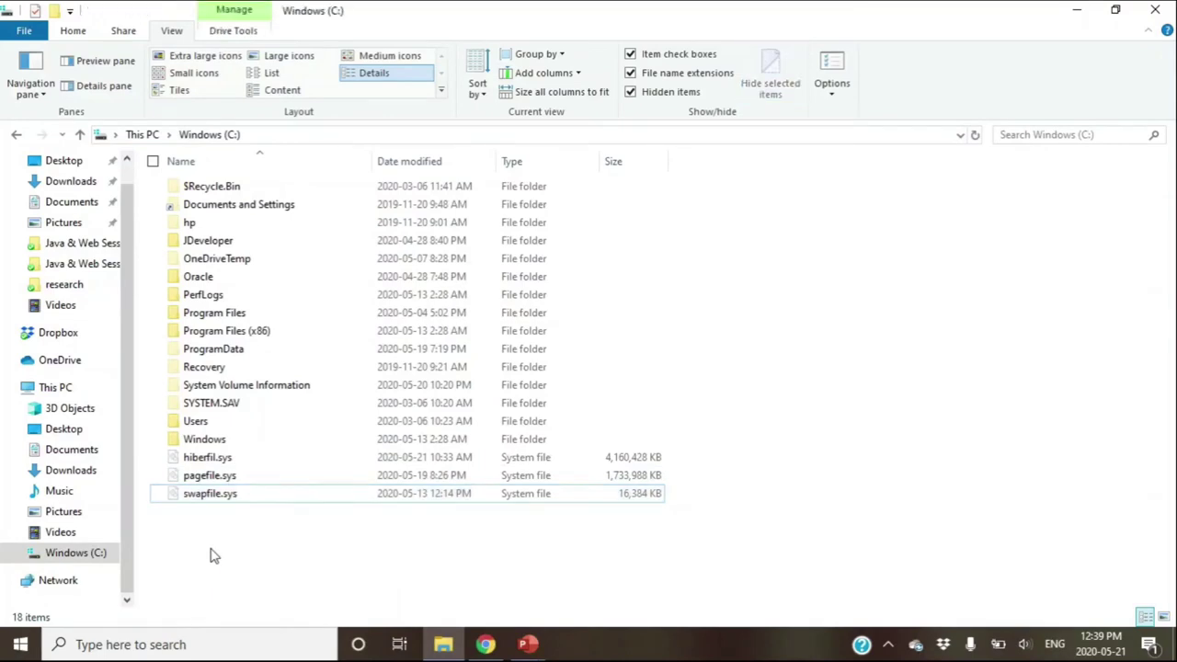
pyautogui.click(203, 500)
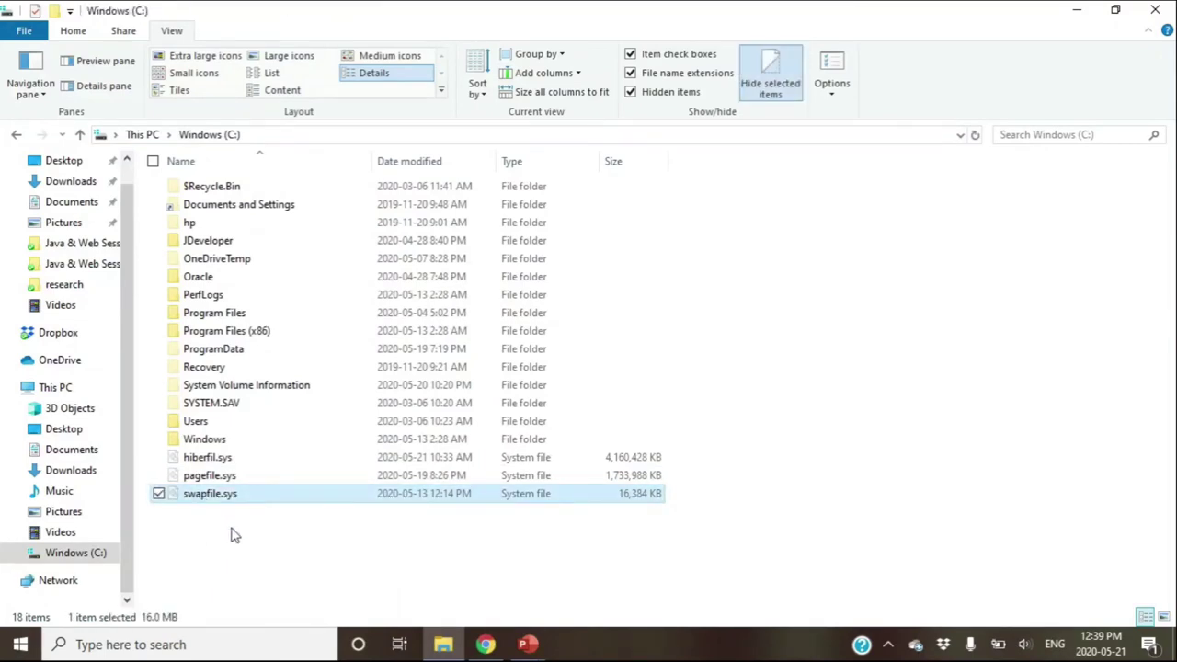
pyautogui.click(233, 533)
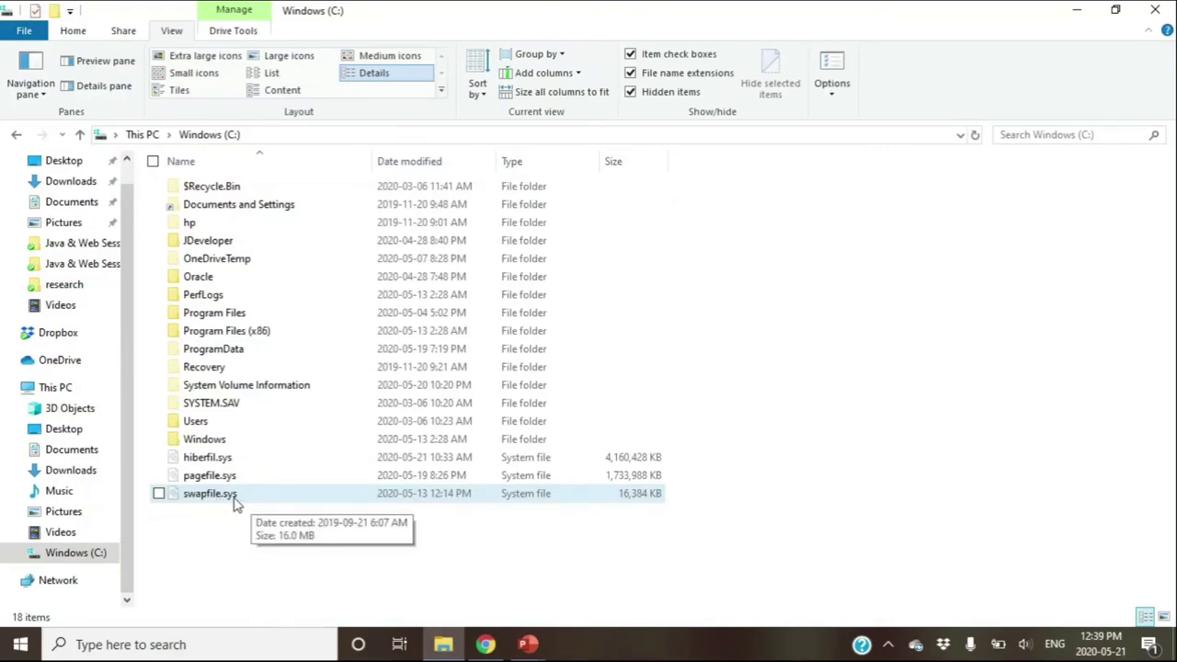
pyautogui.click(235, 501)
pyautogui.click(235, 501)
pyautogui.click(235, 501)
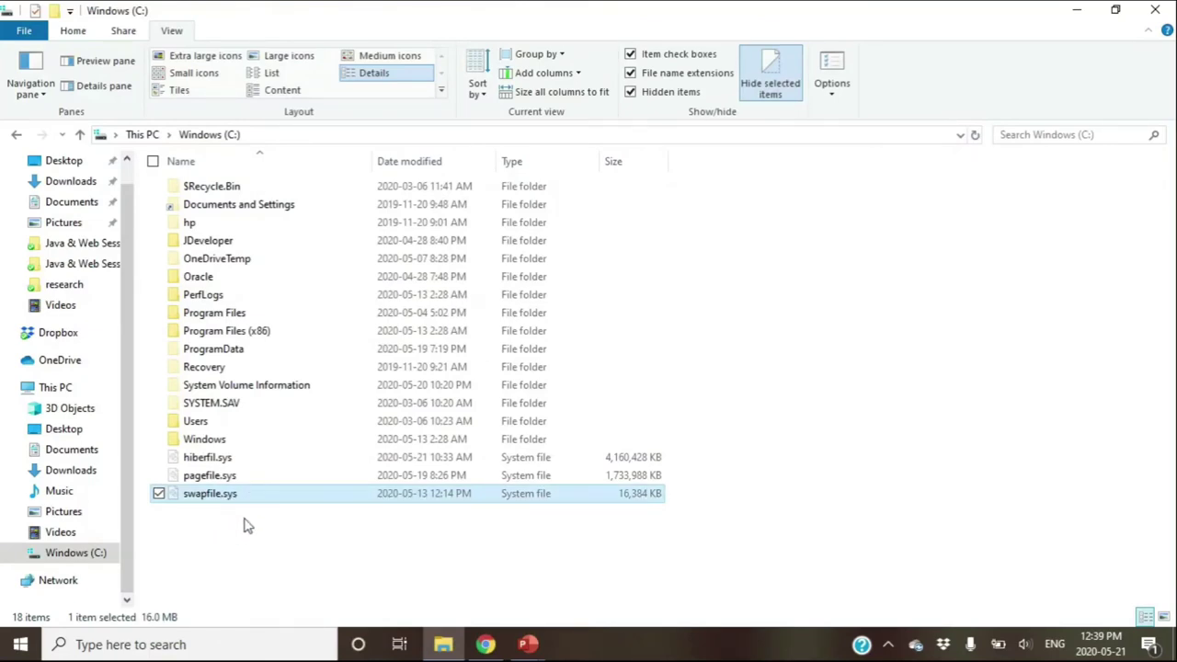
pyautogui.click(243, 524)
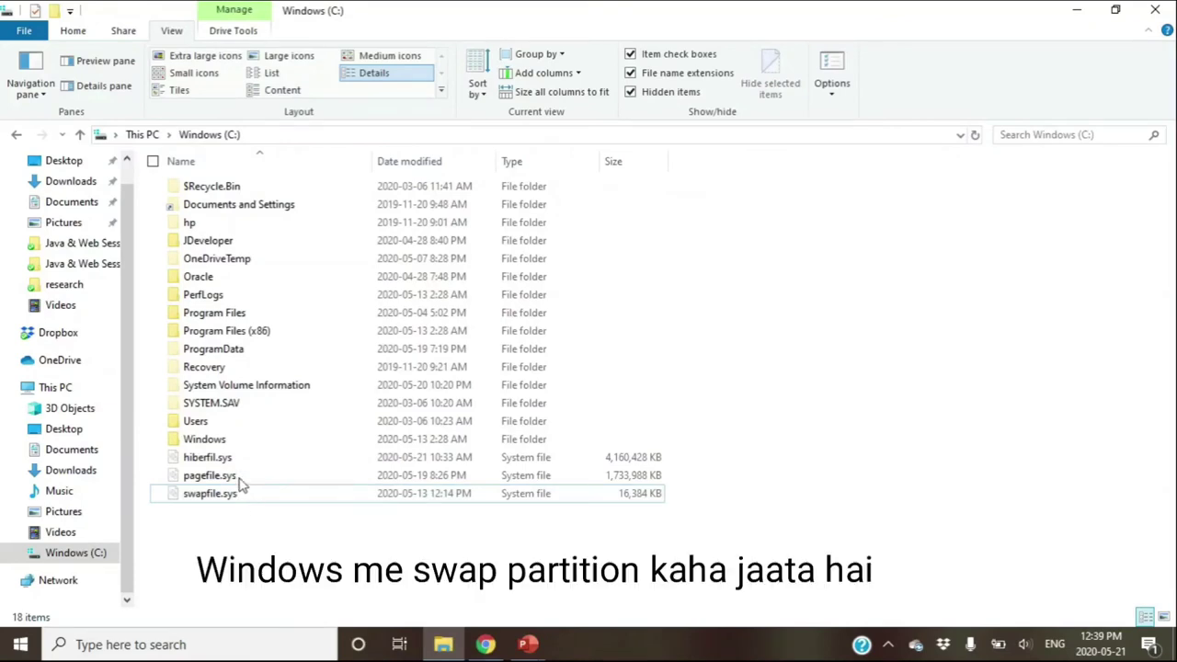
pyautogui.click(237, 479)
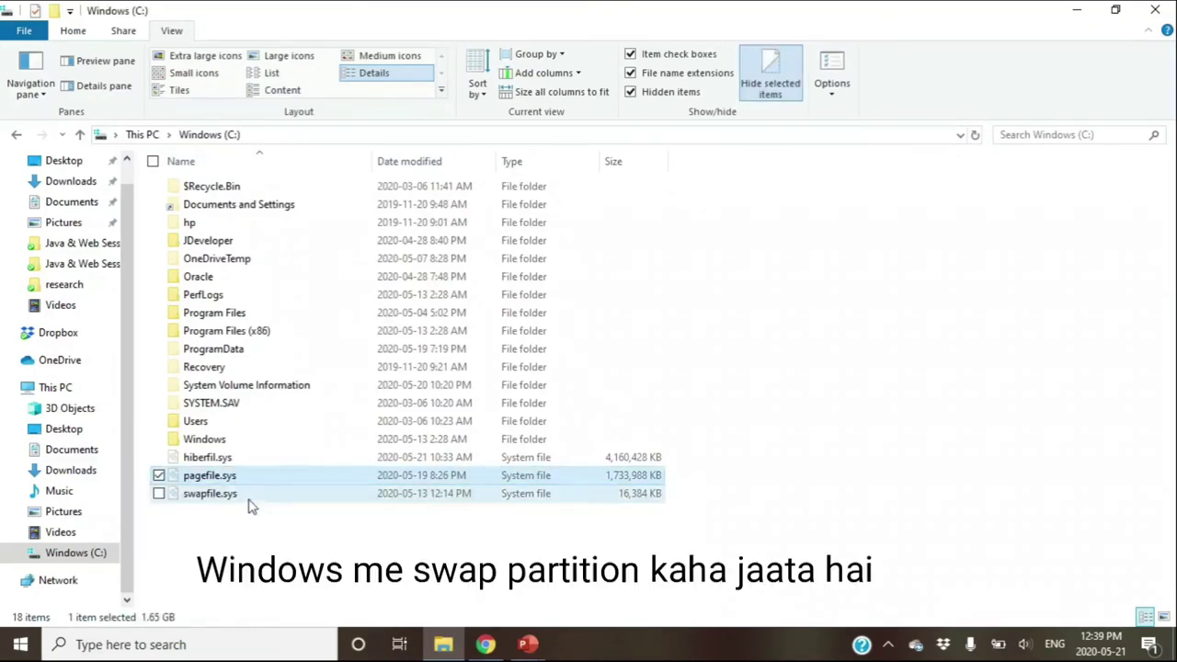
pyautogui.click(248, 499)
pyautogui.click(241, 561)
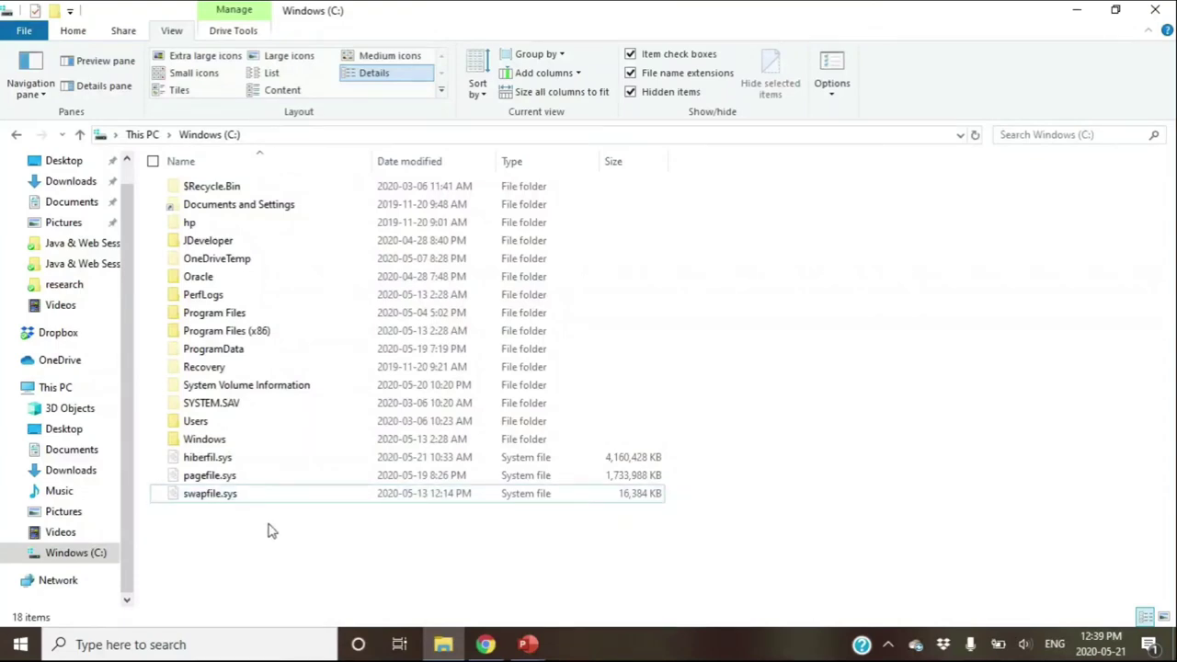
pyautogui.click(232, 482)
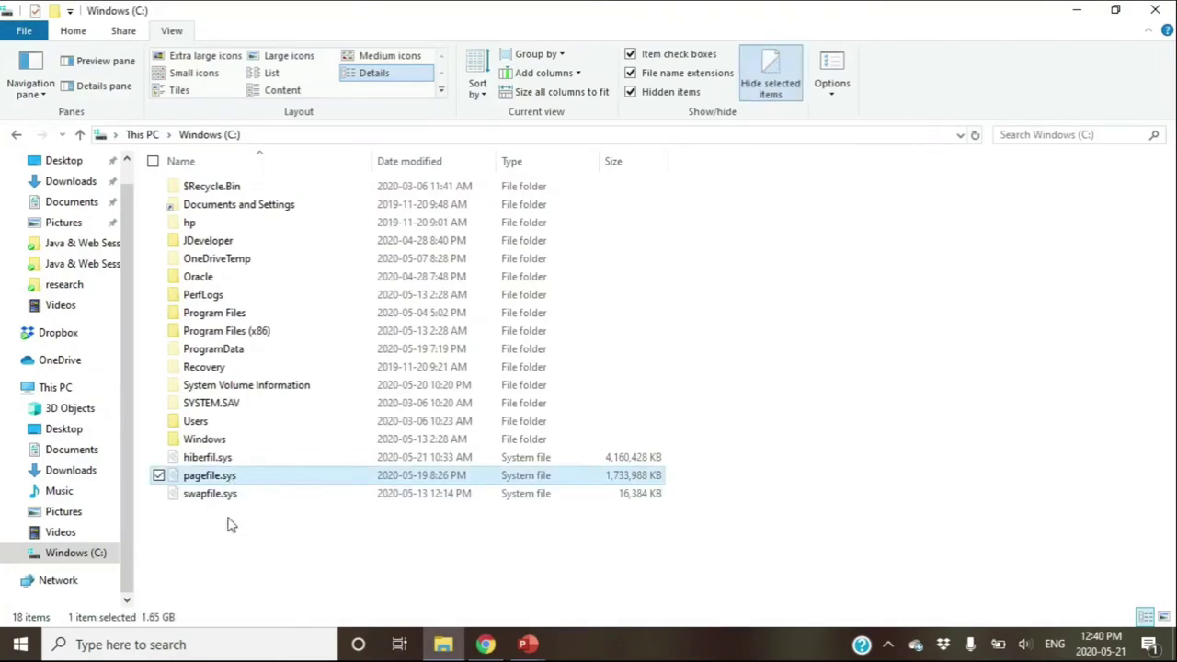
pyautogui.click(246, 575)
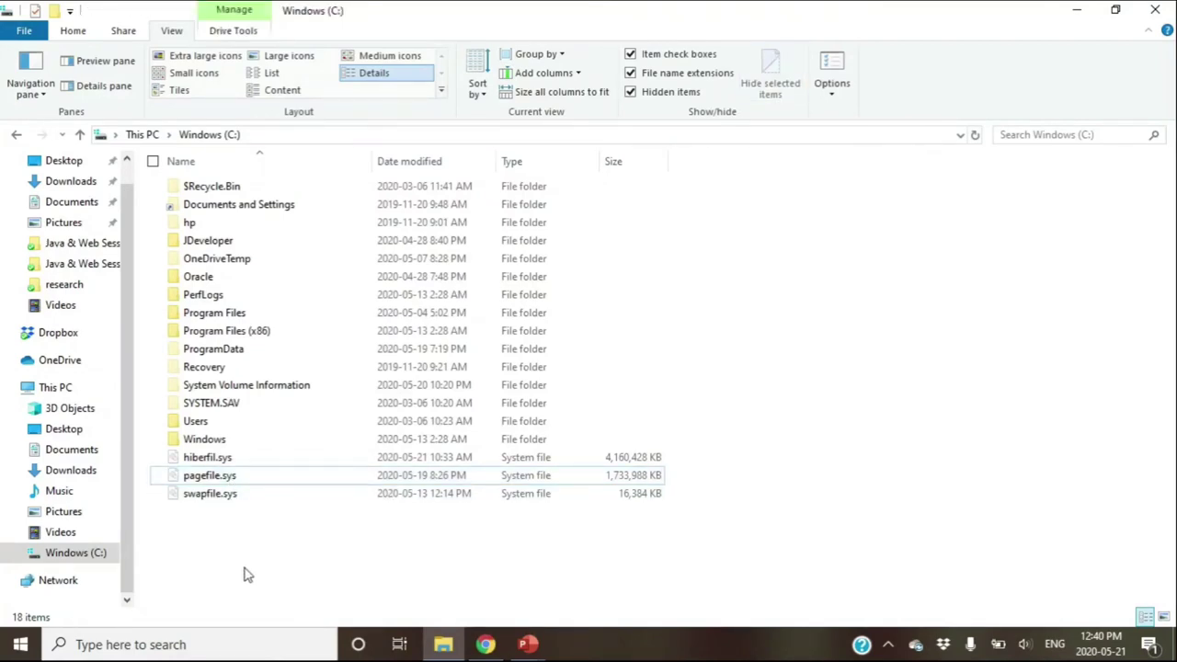
# - Highlight swapfile.sys briefly, and check the size and size on disk in the properties of hiberfil.sys before closing them
pyautogui.click(228, 499)
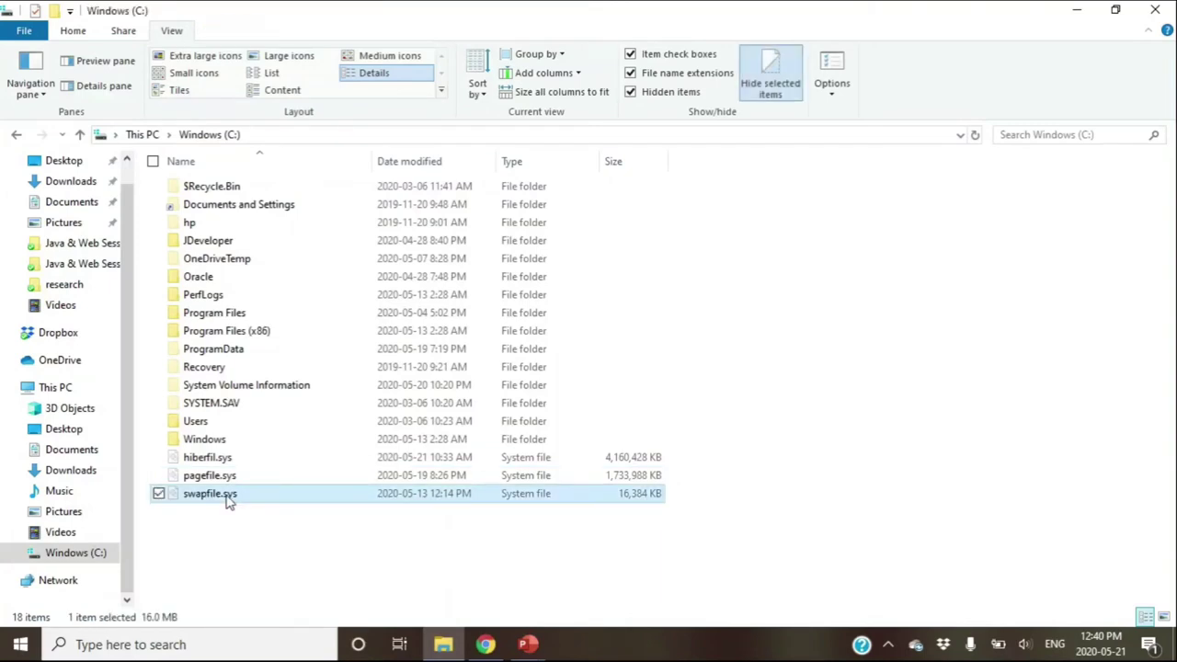
pyautogui.click(232, 576)
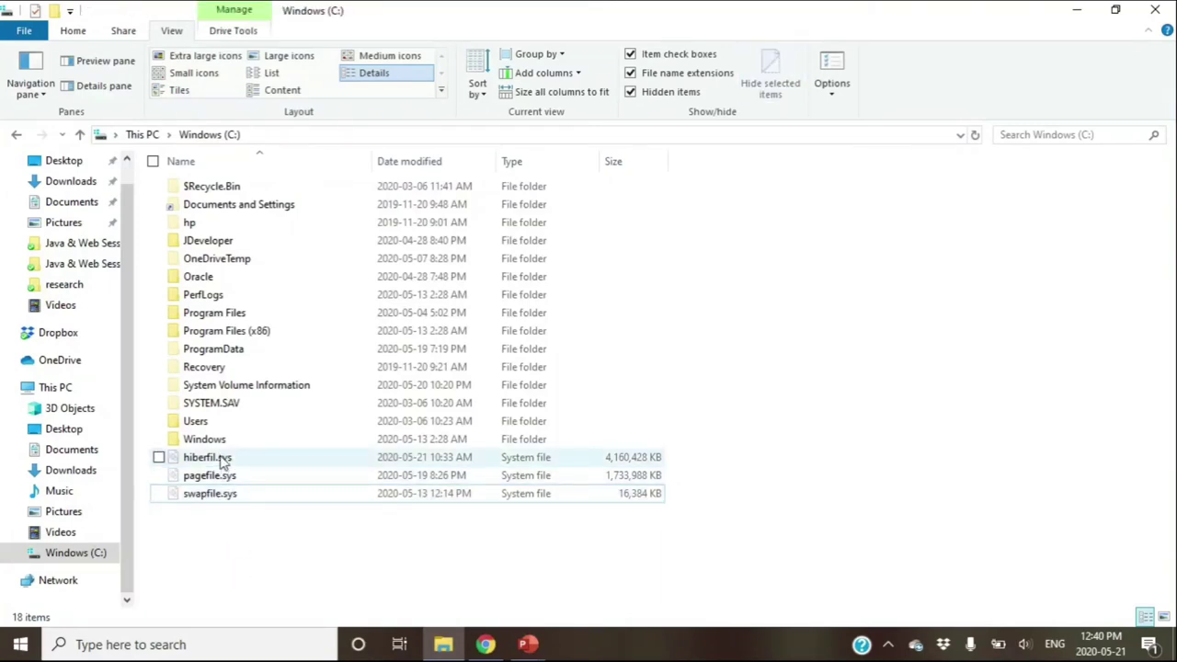
pyautogui.click(223, 464)
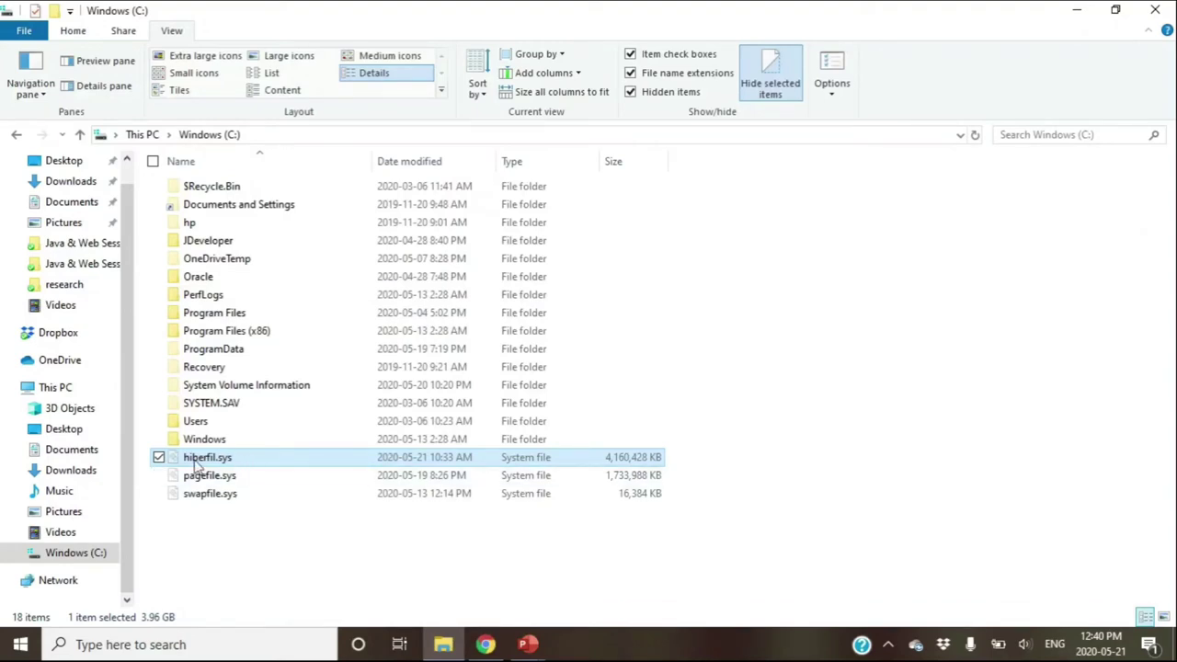
pyautogui.rightClick(265, 460)
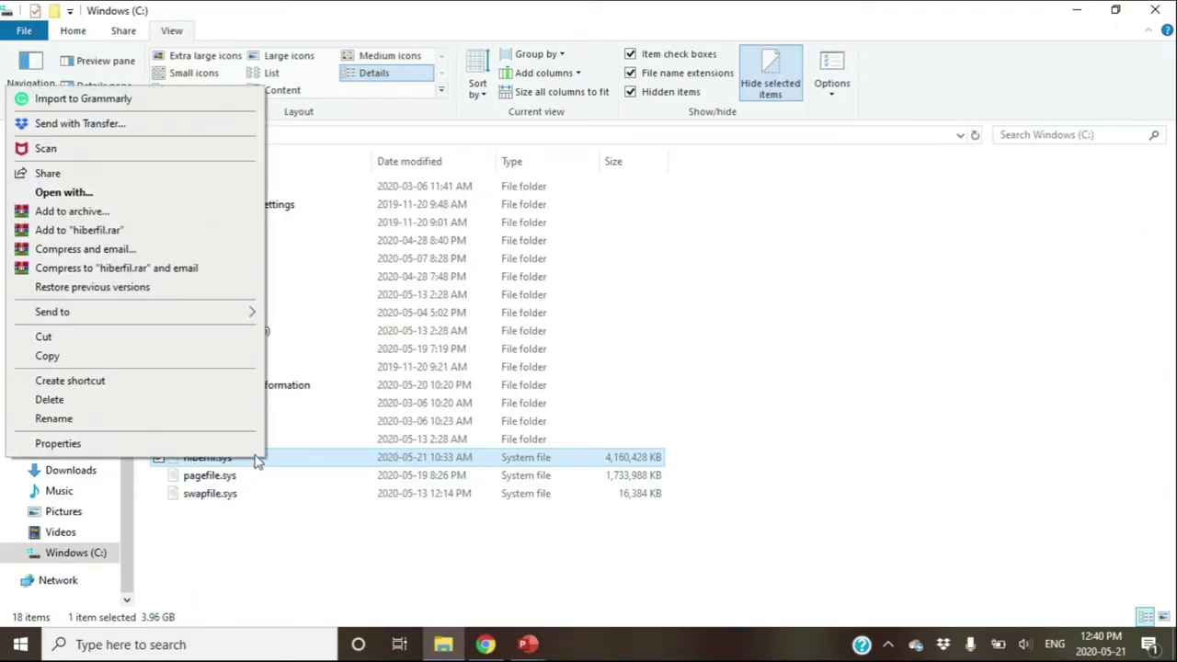
pyautogui.click(58, 443)
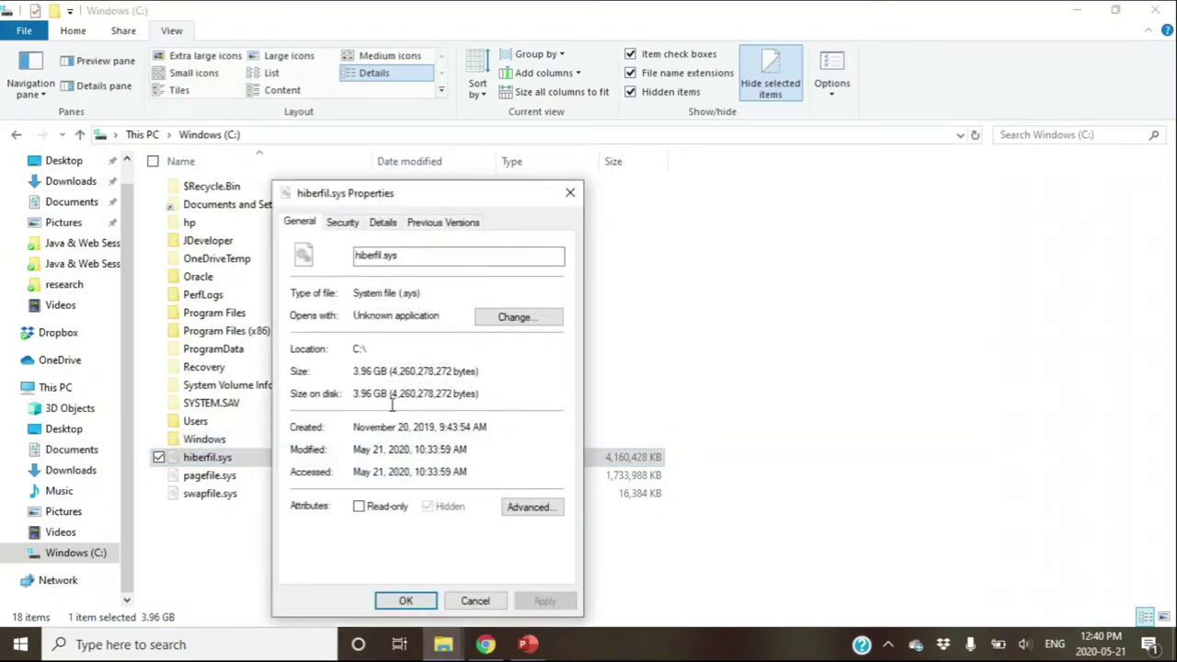
pyautogui.click(569, 191)
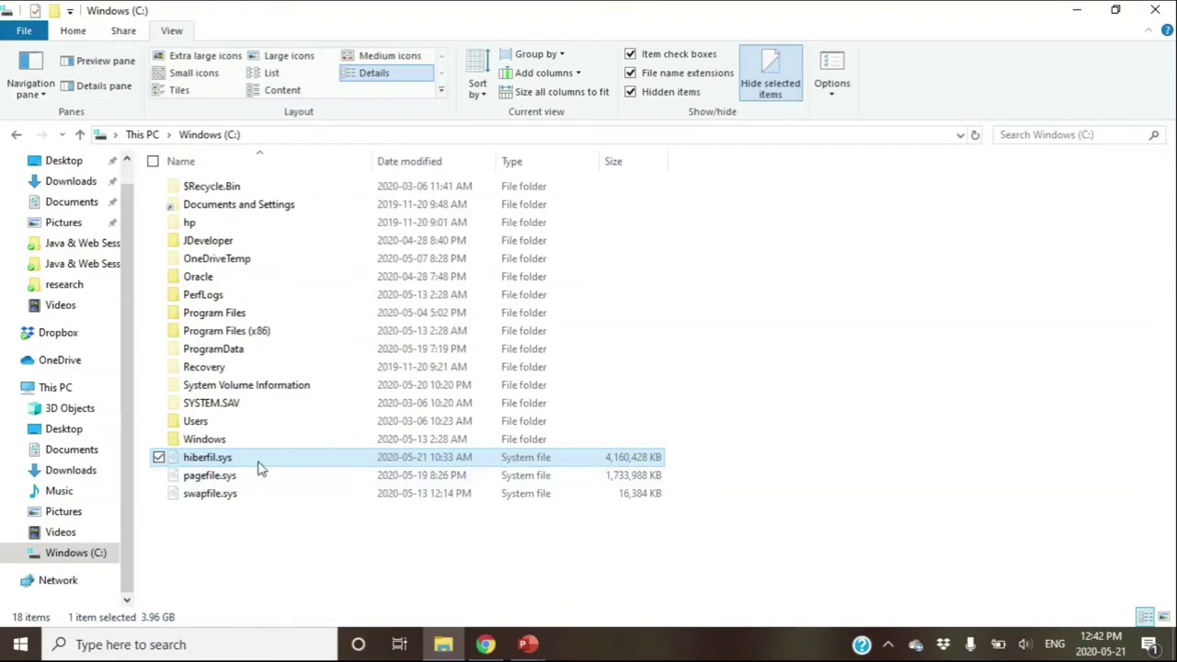
# - Highlight pagefile.sys on the C: drive, and open the properties of This PC to show the basic system information
pyautogui.moveTo(259, 468)
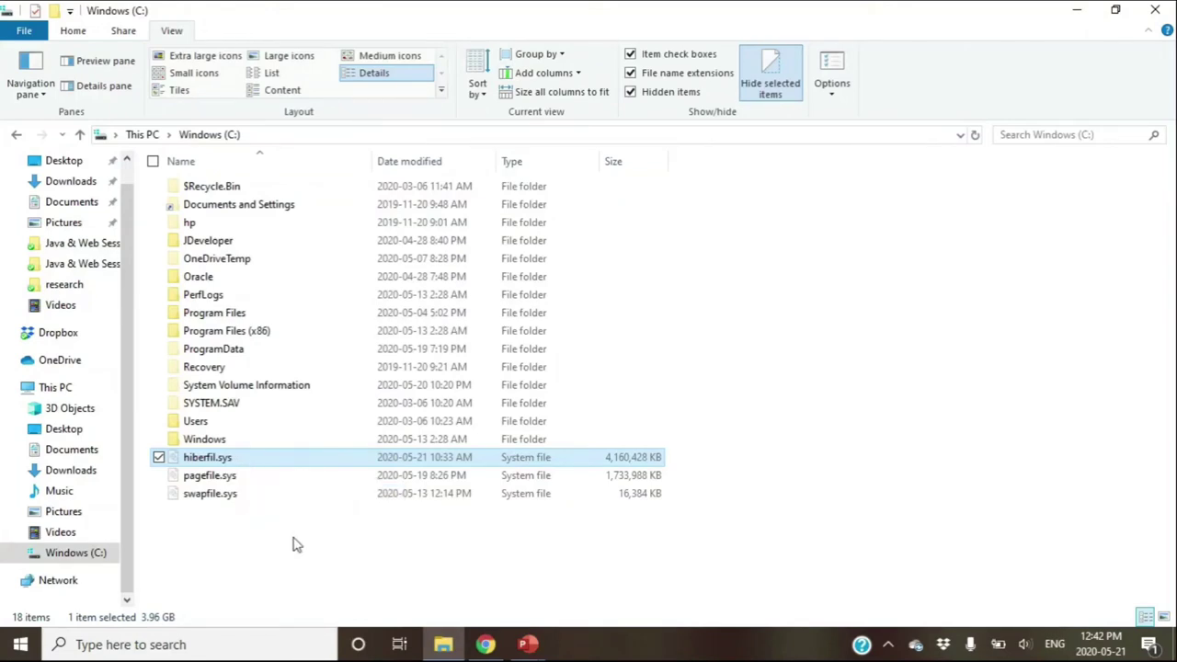
pyautogui.click(256, 482)
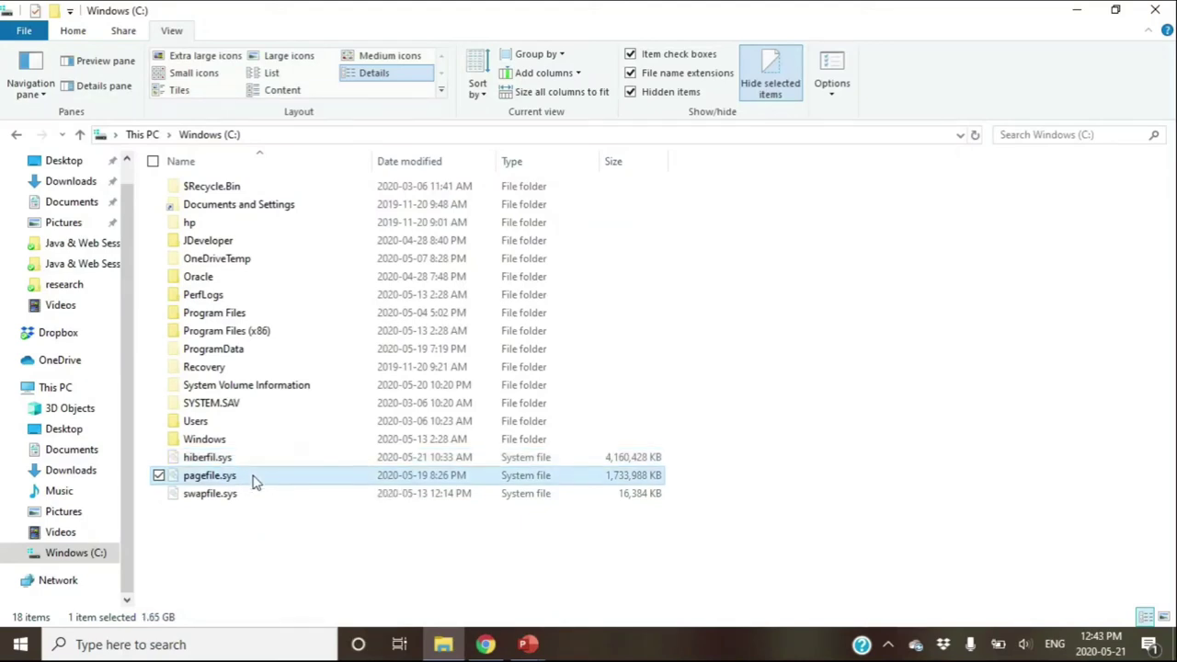
pyautogui.click(593, 650)
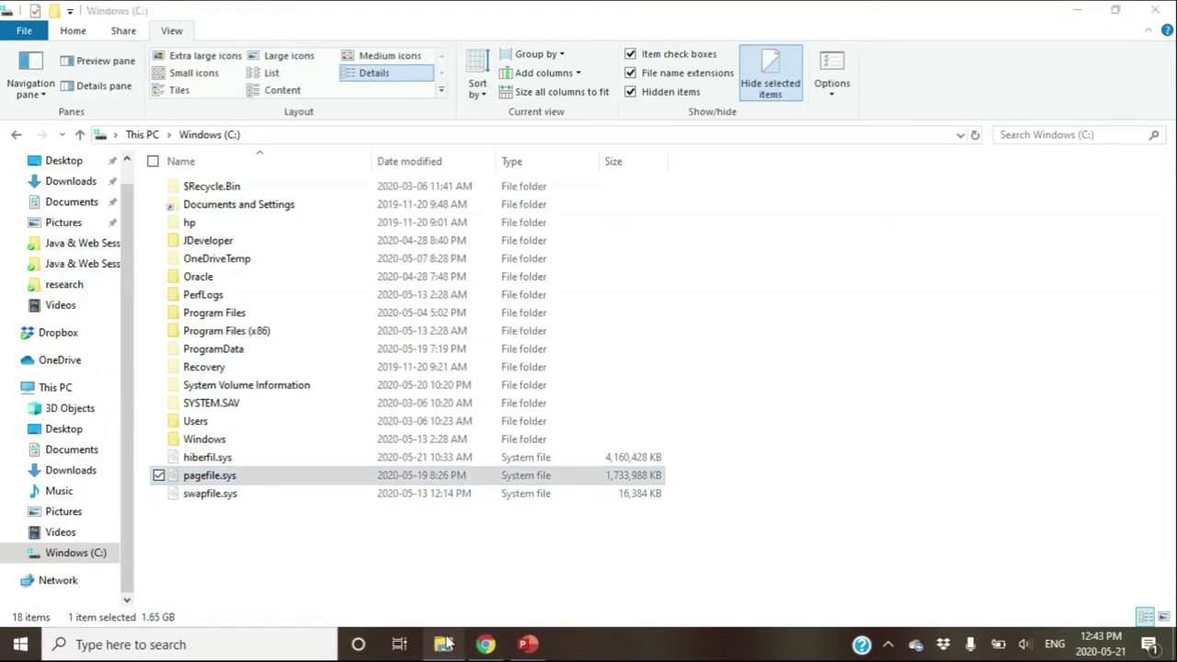
pyautogui.click(141, 134)
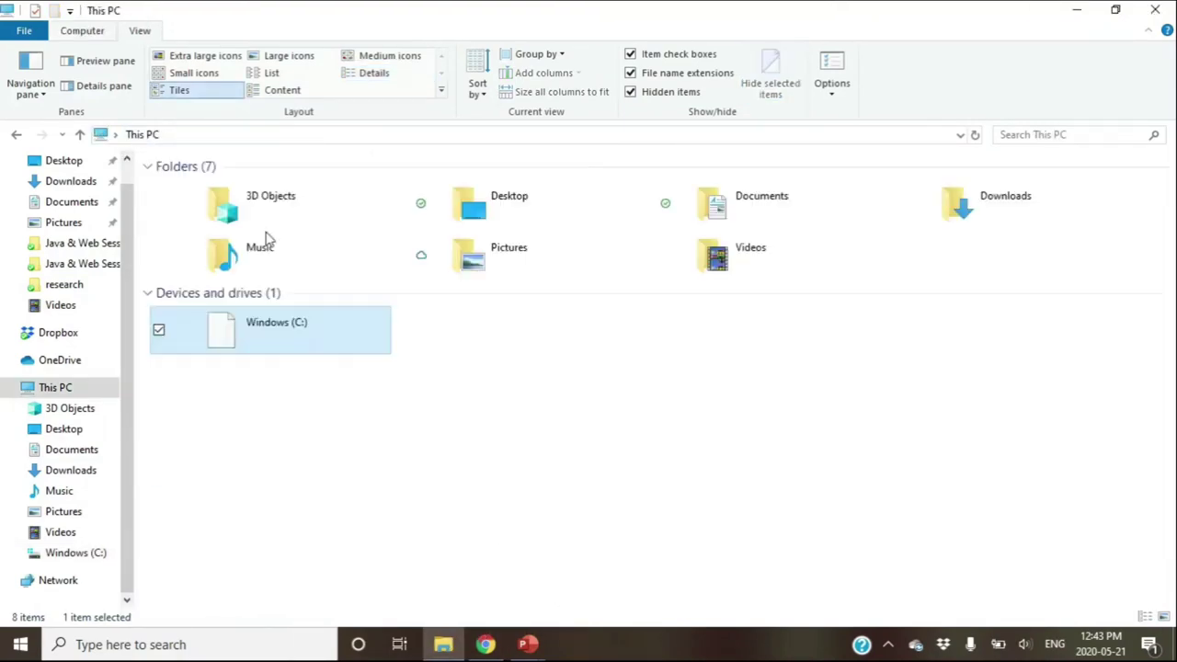
pyautogui.rightClick(540, 438)
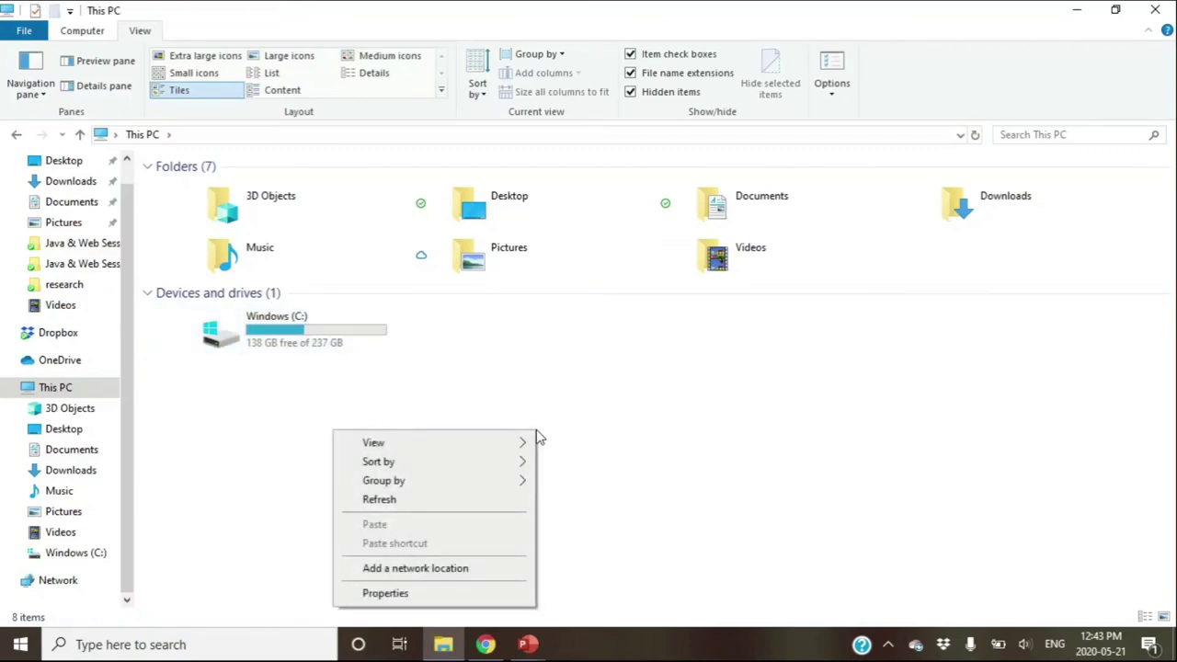
pyautogui.click(420, 595)
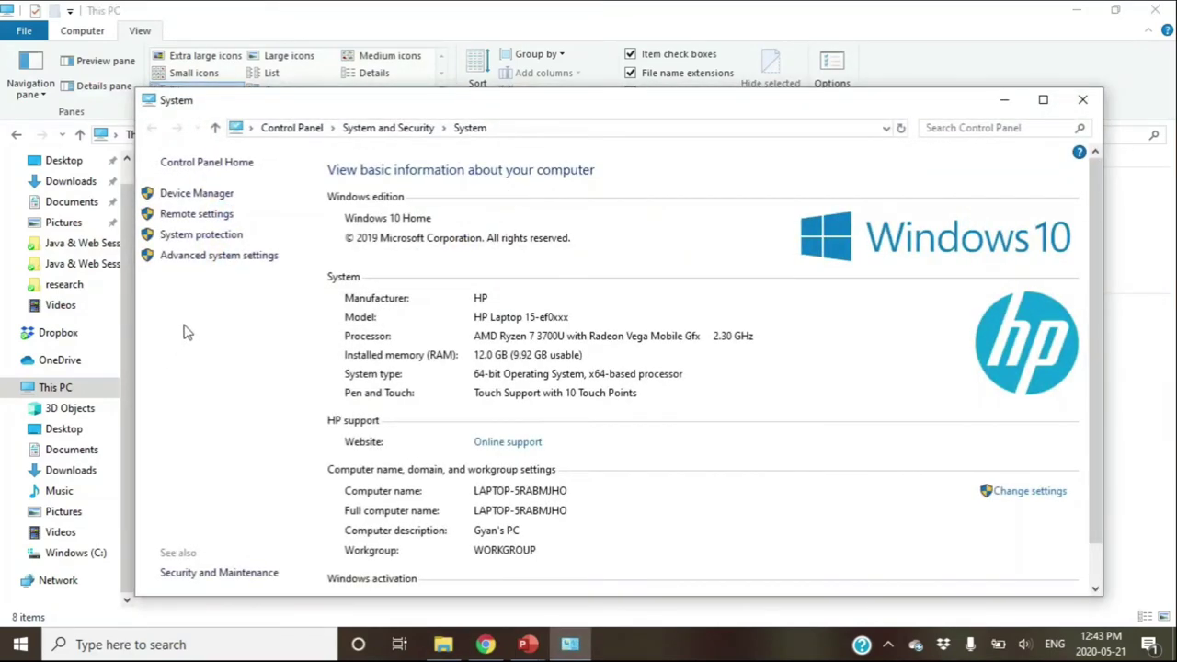
# - Open the Virtual Memory settings through the advanced system settings and the advanced performance options
pyautogui.click(209, 257)
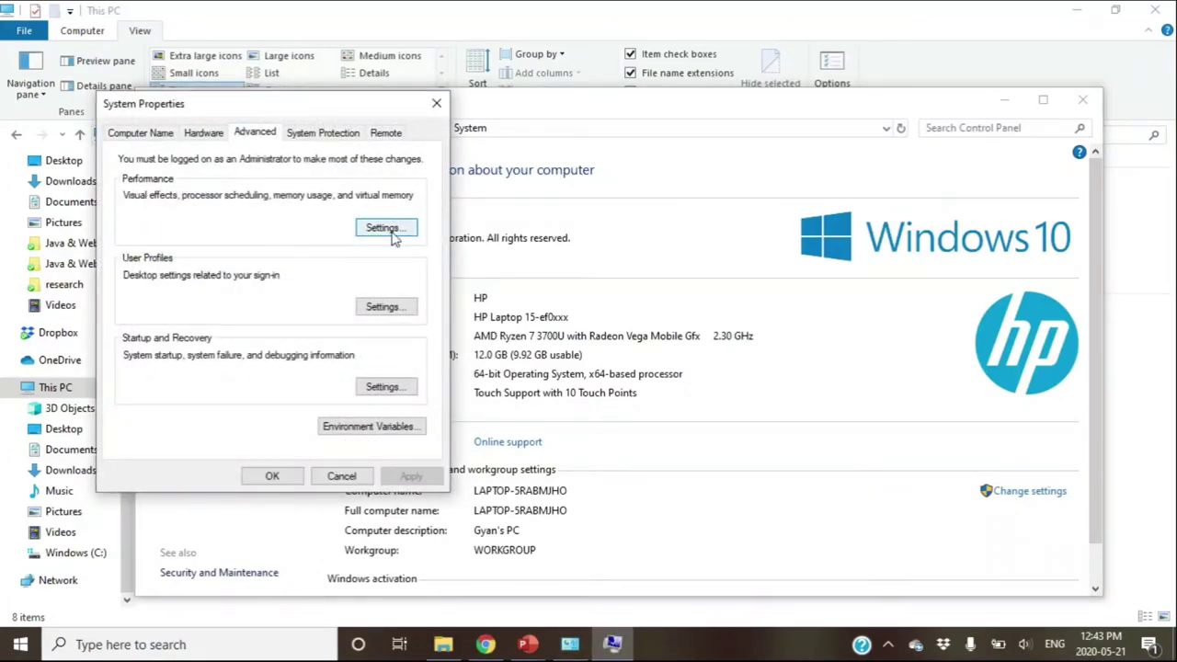
pyautogui.click(393, 235)
pyautogui.click(224, 143)
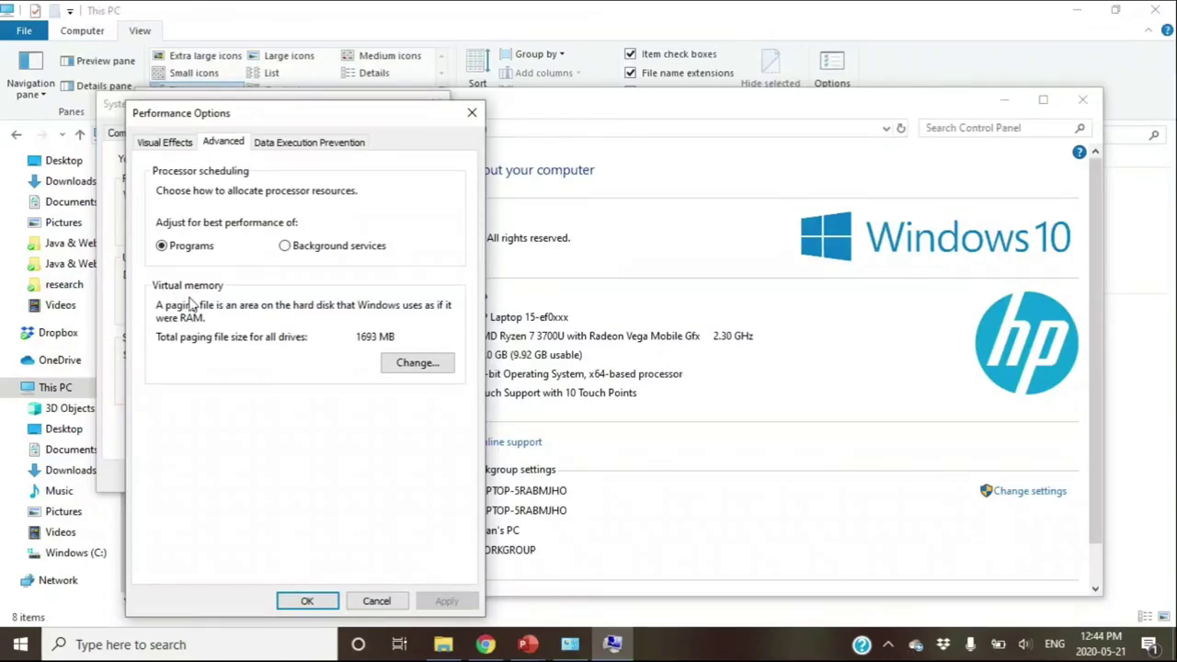
pyautogui.click(415, 364)
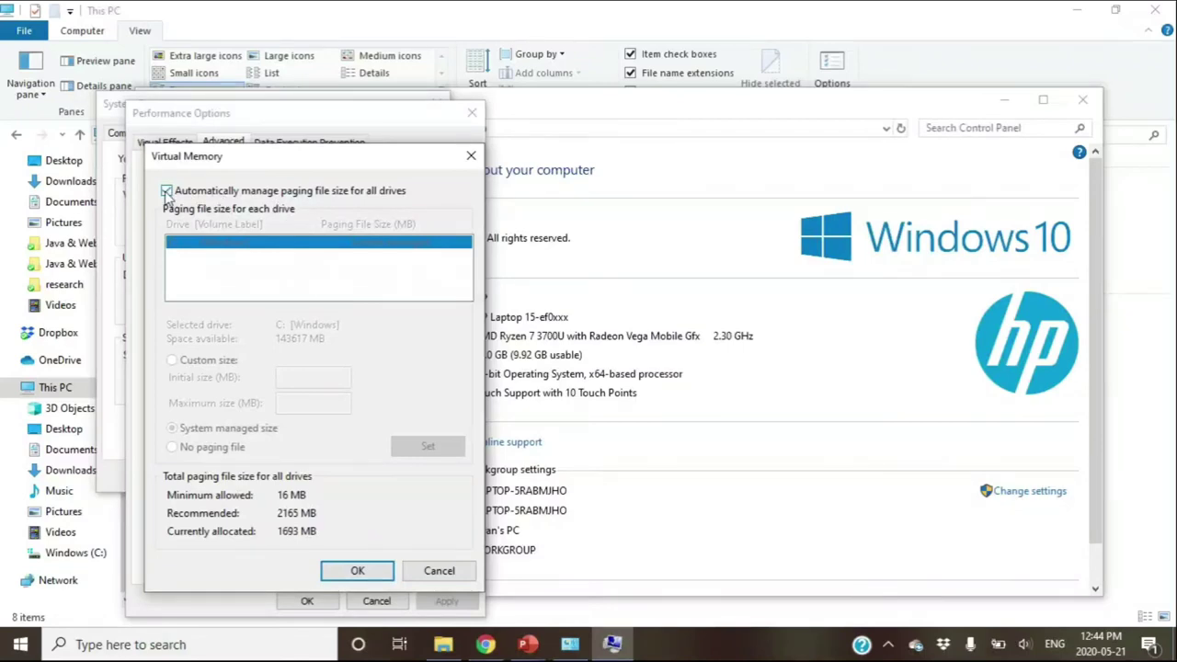
# - Turn off automatic paging file management, try Custom size and System managed size for drive C:, and accept with No paging file chosen
pyautogui.click(166, 191)
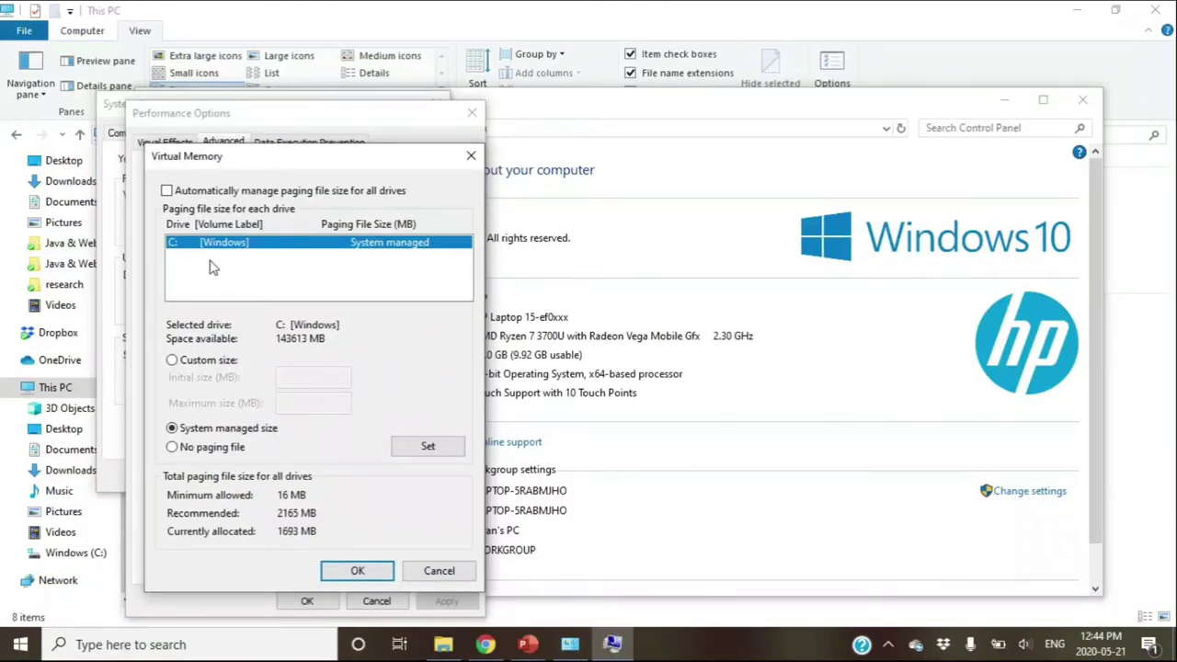
pyautogui.click(172, 362)
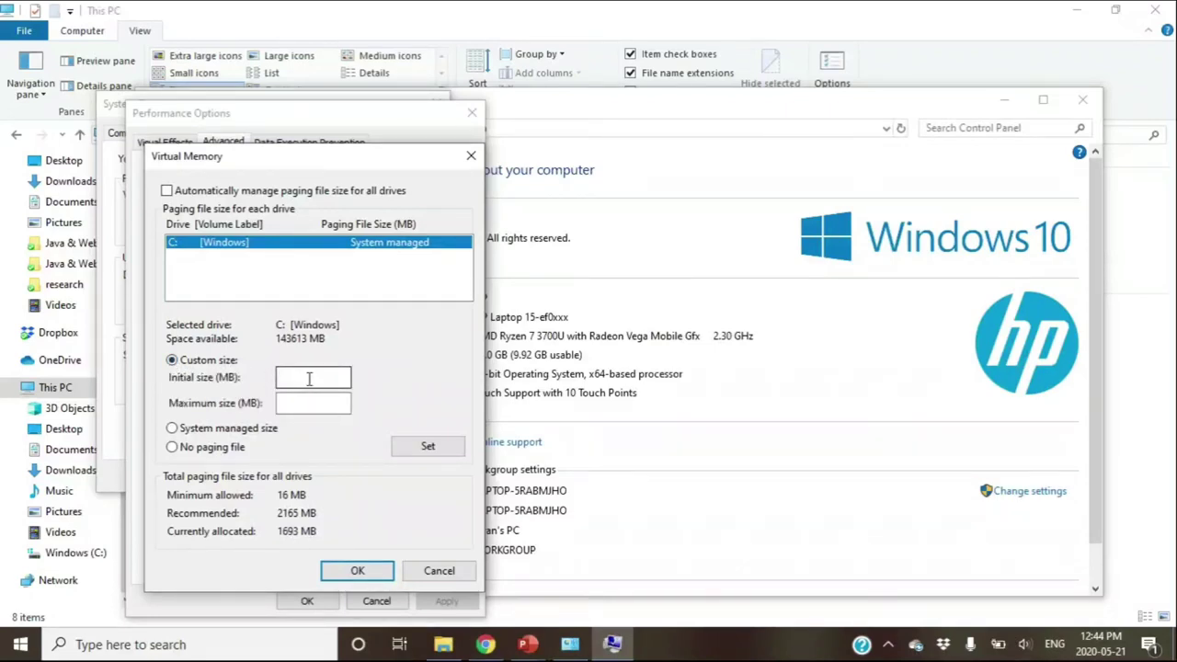
pyautogui.click(172, 429)
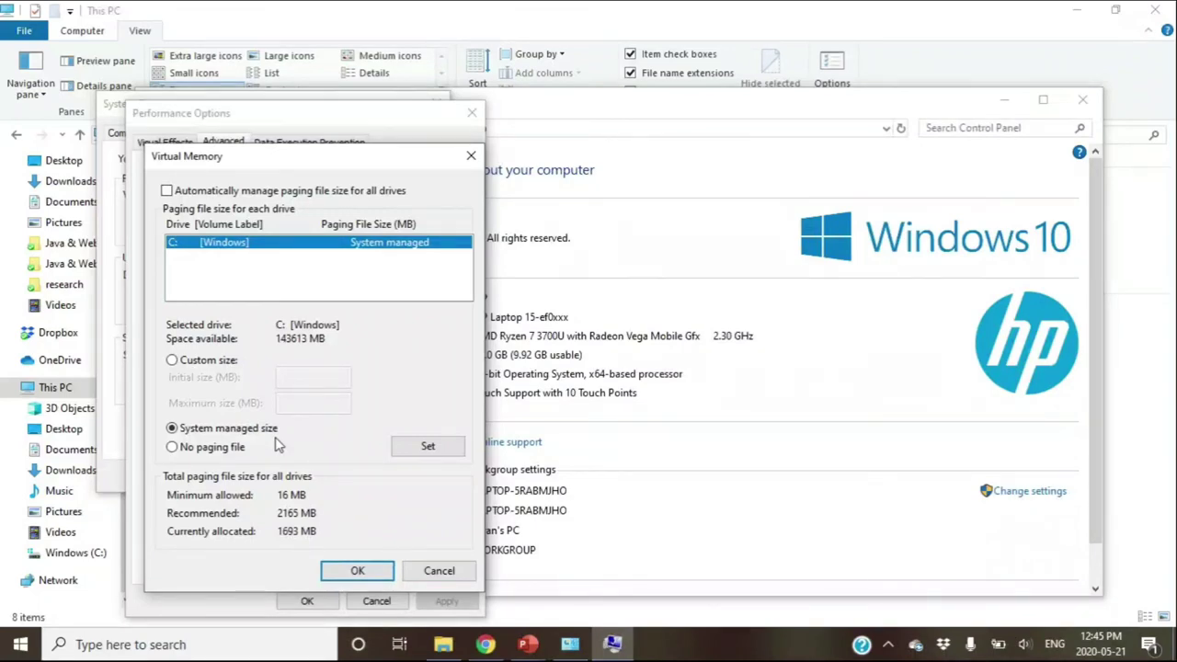
pyautogui.click(172, 448)
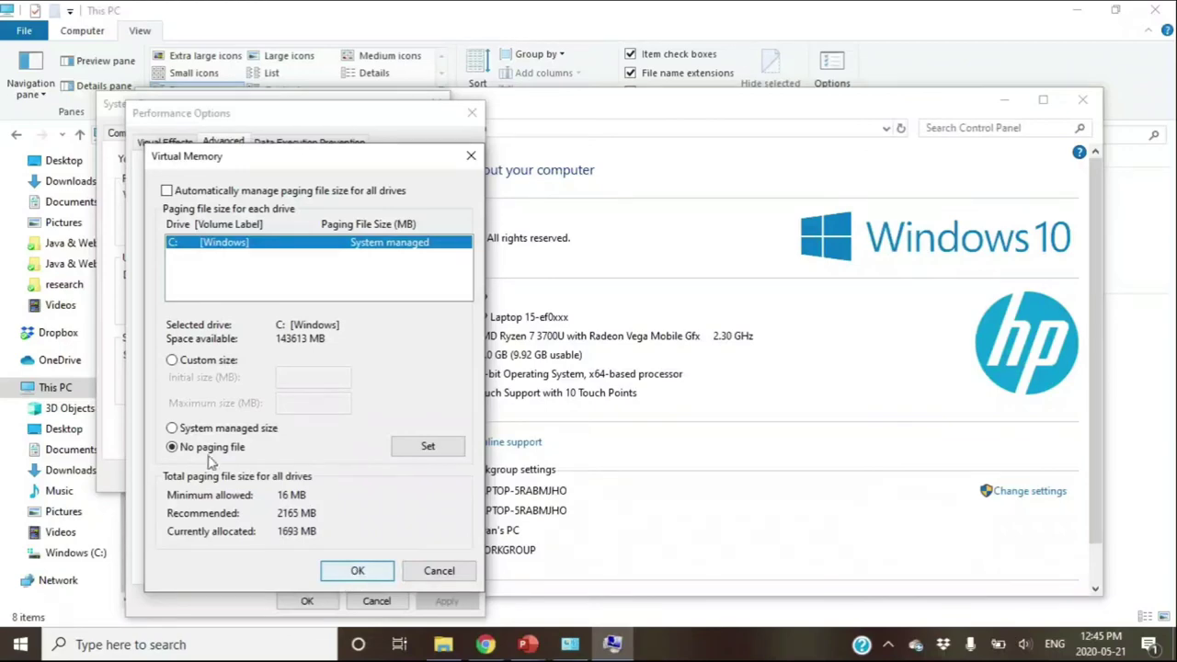
pyautogui.click(358, 571)
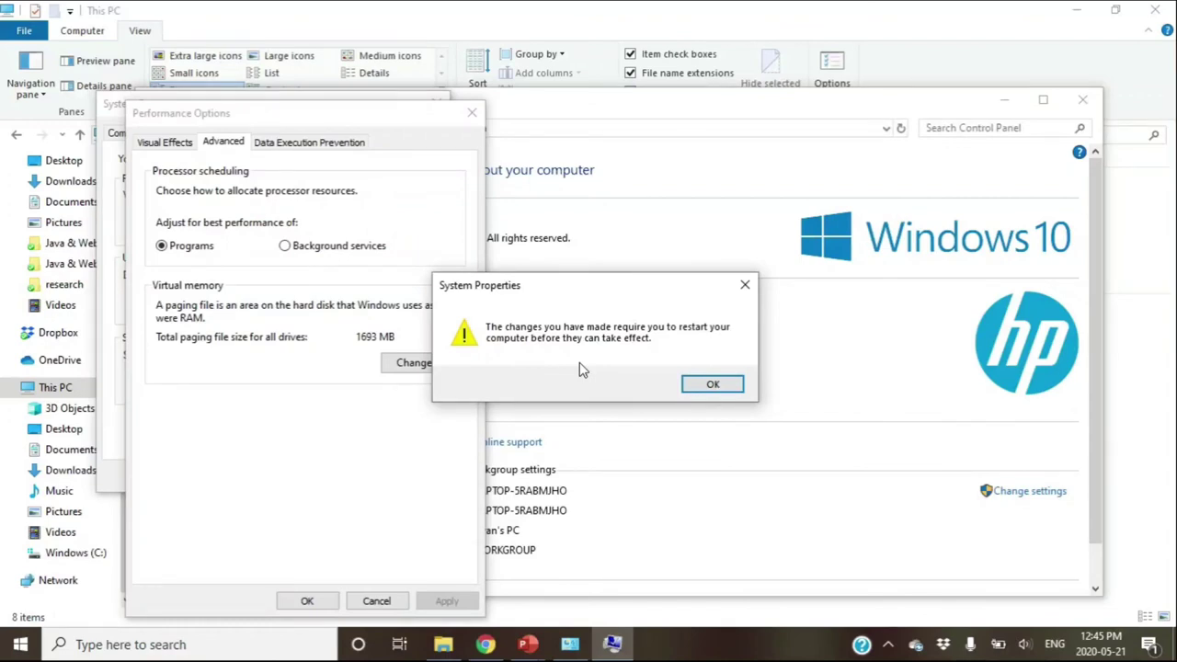
# - Check the pagefile.sys details on the C: drive in File Explorer, and return to System Properties to dismiss the restart notice
pyautogui.click(441, 646)
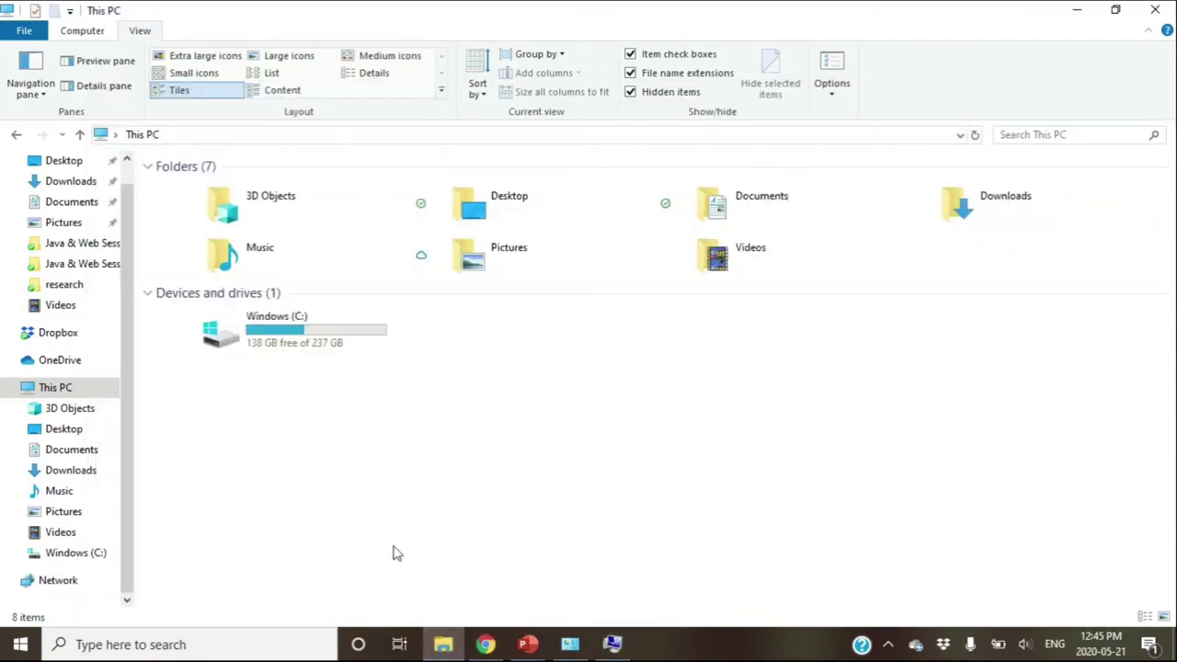
pyautogui.doubleClick(352, 328)
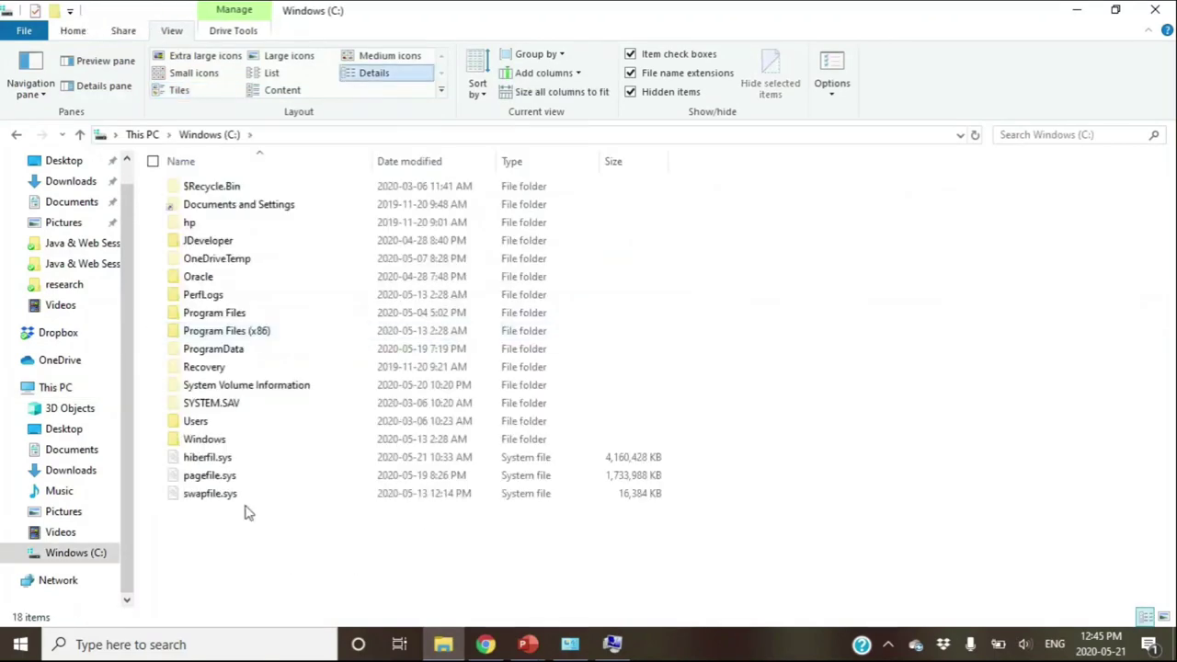
pyautogui.moveTo(244, 485)
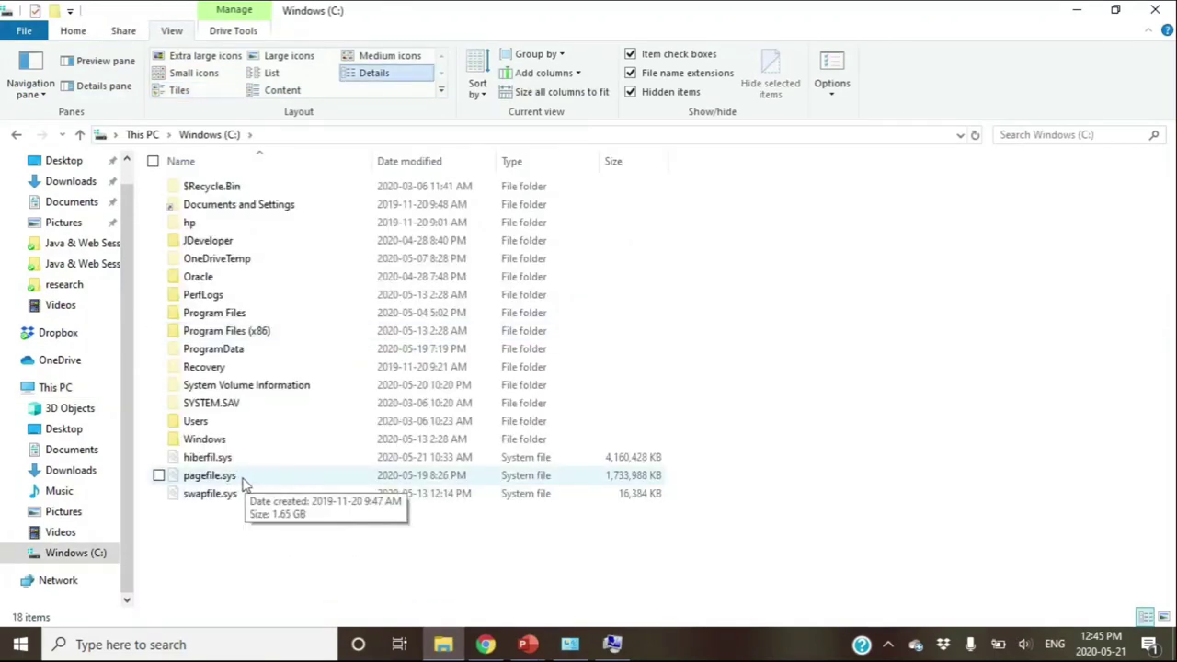
pyautogui.click(611, 644)
pyautogui.click(746, 286)
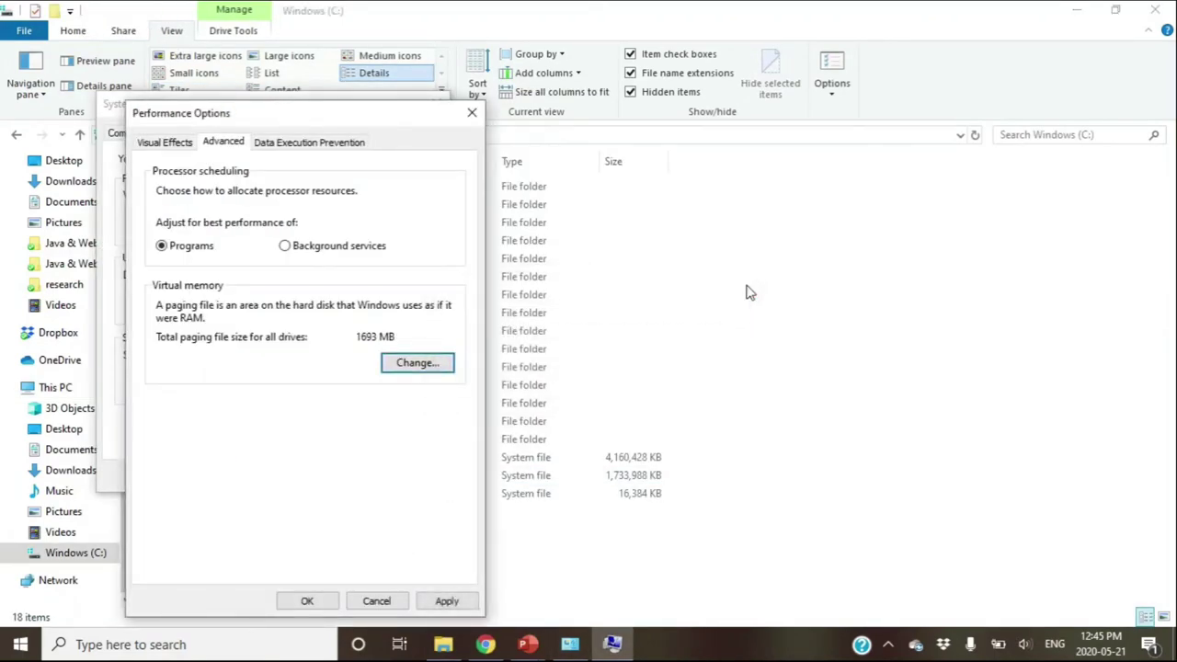
# - Turn automatic paging file management for all drives back on in the Virtual Memory settings, apply it and close Performance Options
pyautogui.click(428, 365)
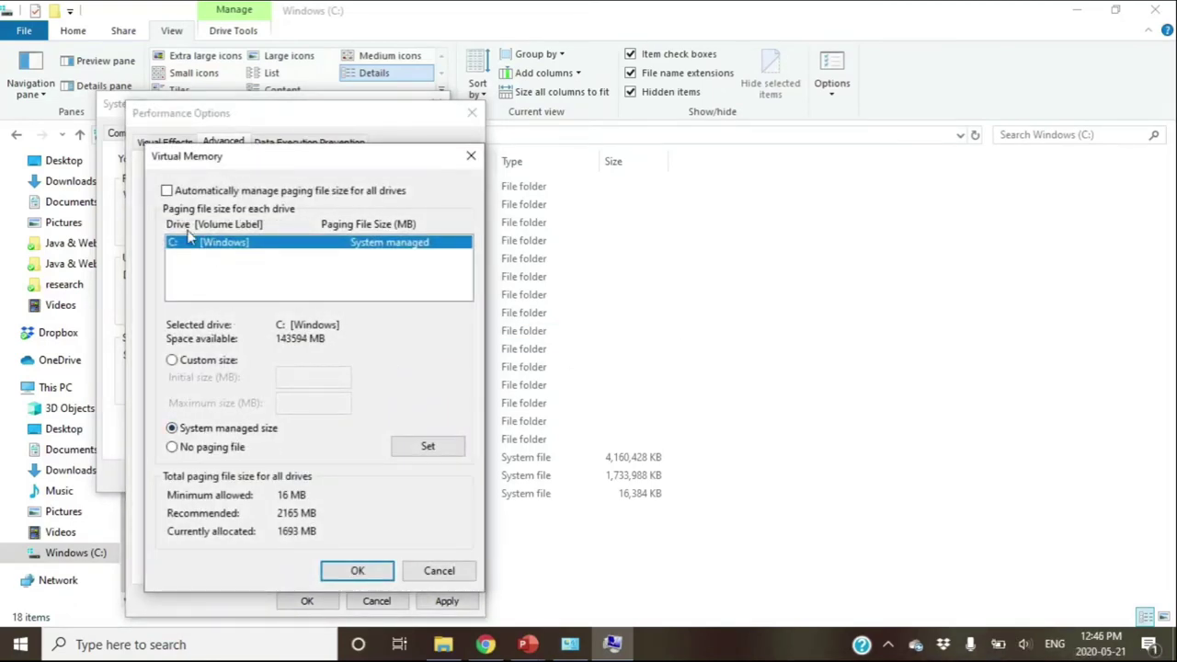
pyautogui.click(166, 191)
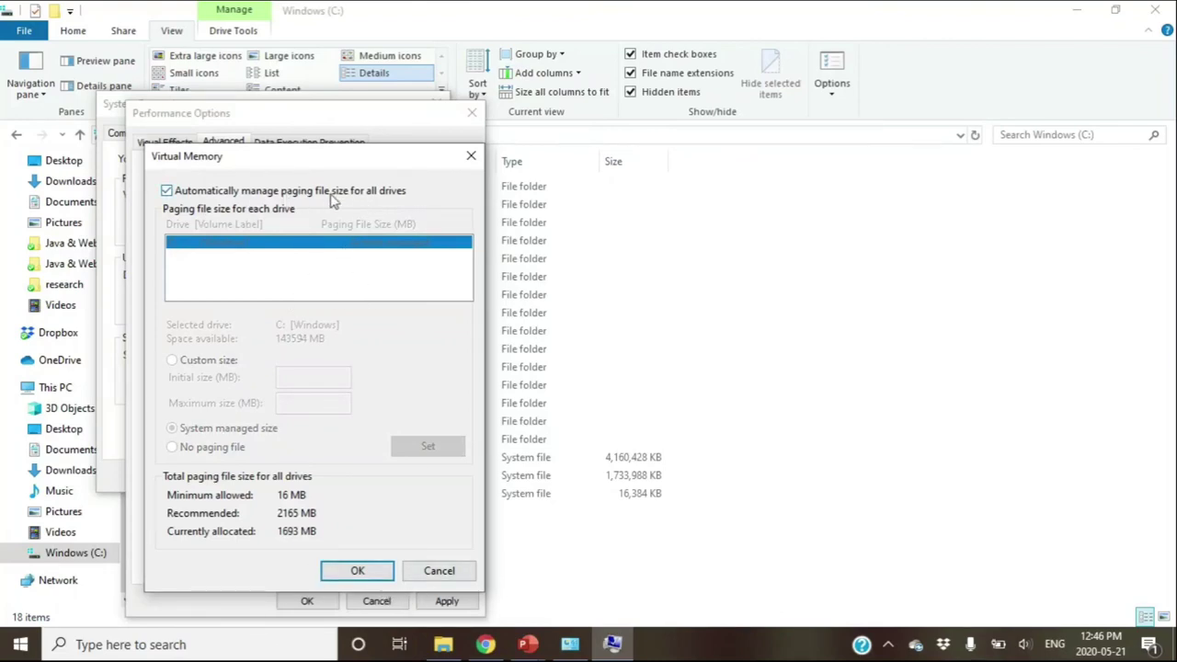
pyautogui.click(364, 578)
pyautogui.click(446, 602)
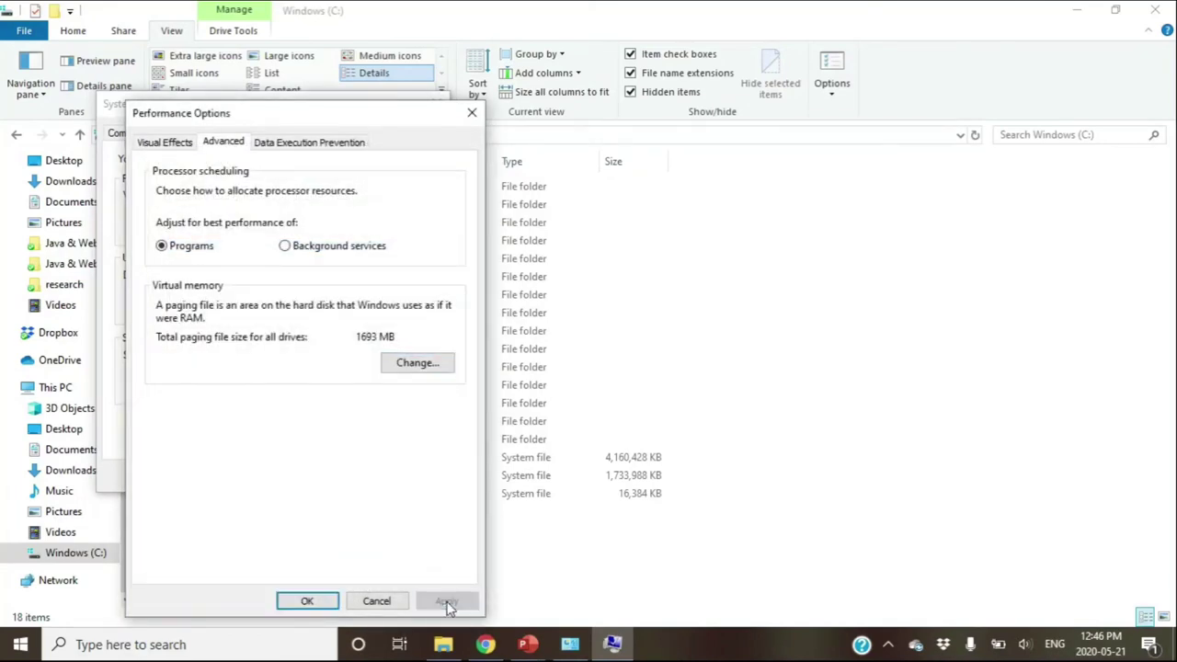
pyautogui.click(309, 601)
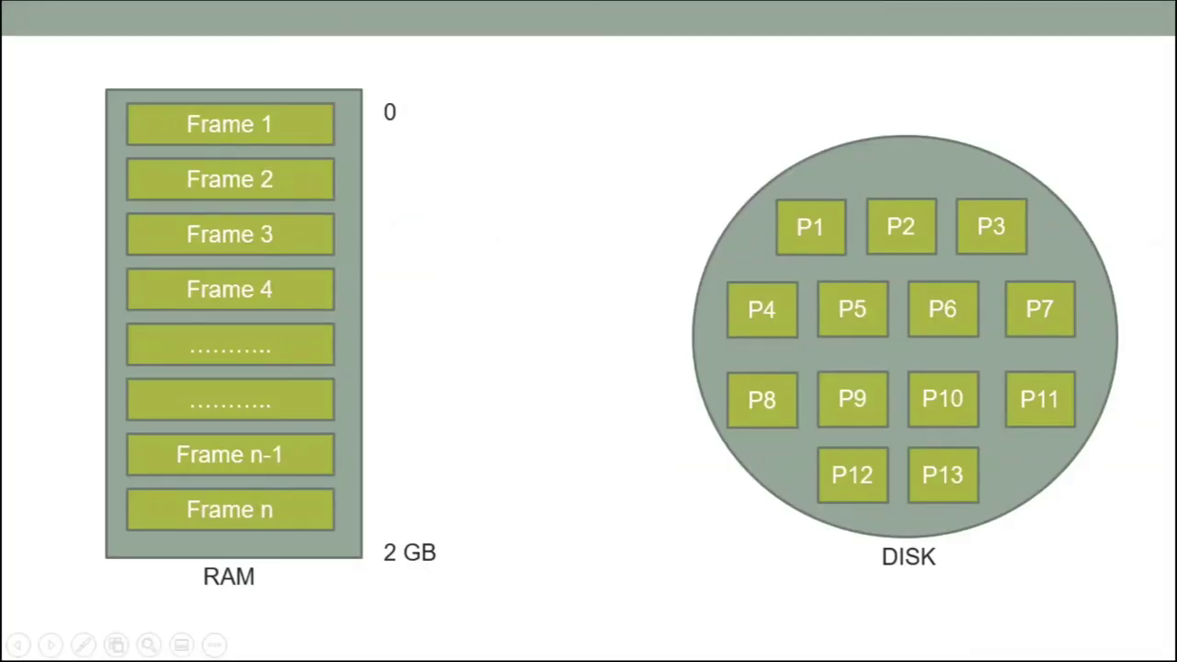